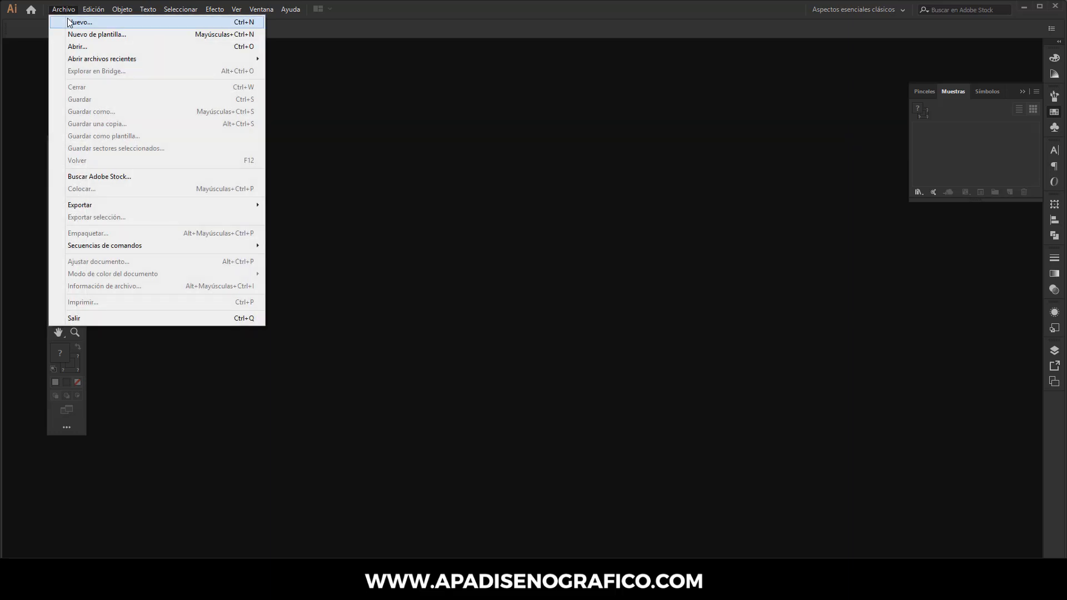
Step: Create a new document 600 px wide in pixels
left_click(68, 20)
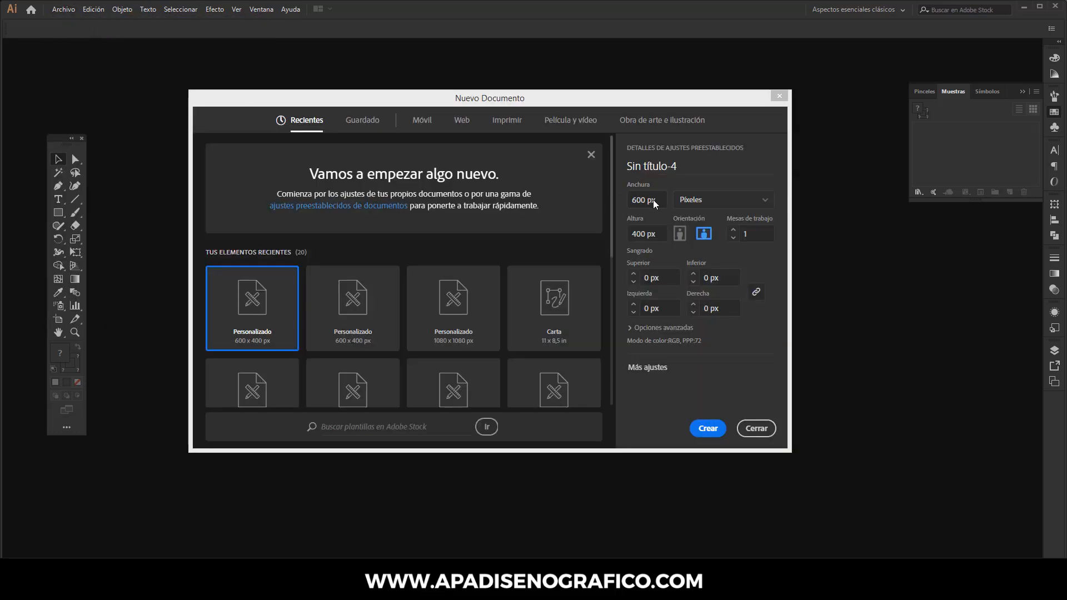
left_click(654, 201)
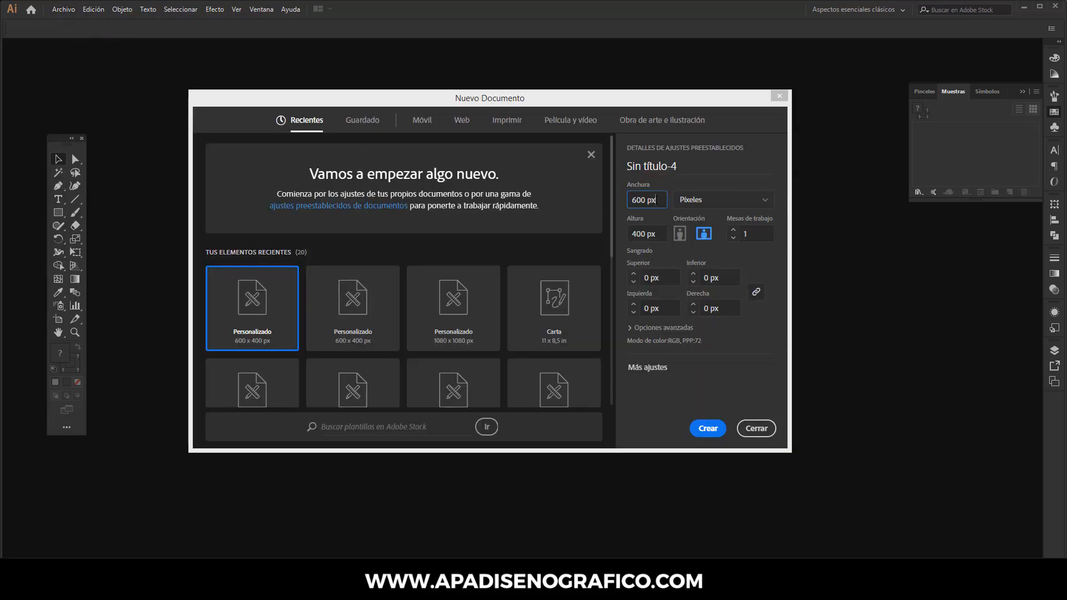
left_click(656, 233)
left_click(708, 428)
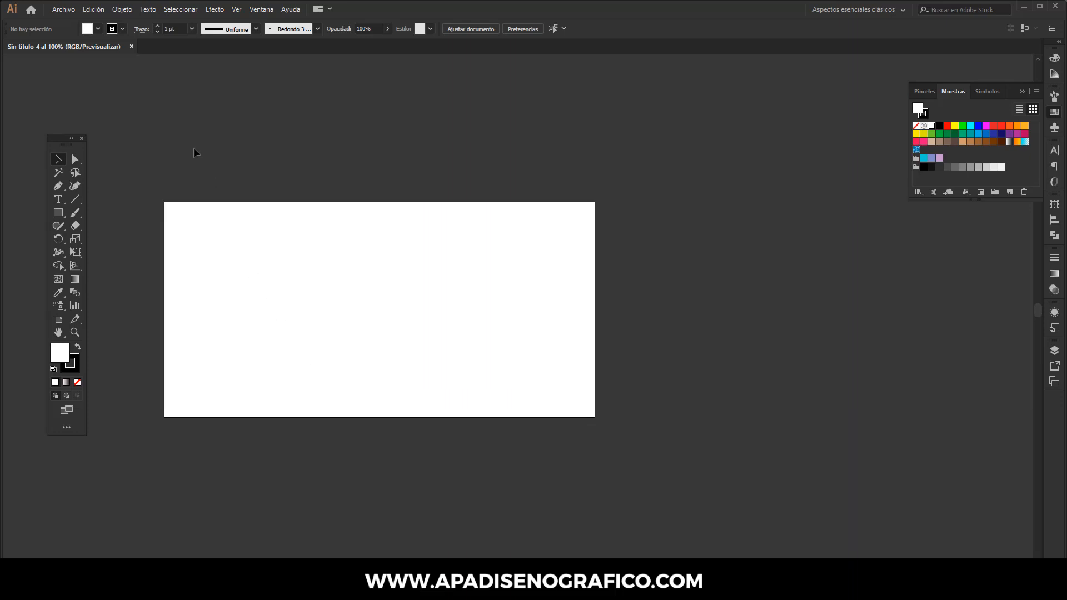
Step: Place the sketch image 20201015_150500 on the canvas beside the artboard
left_click(64, 9)
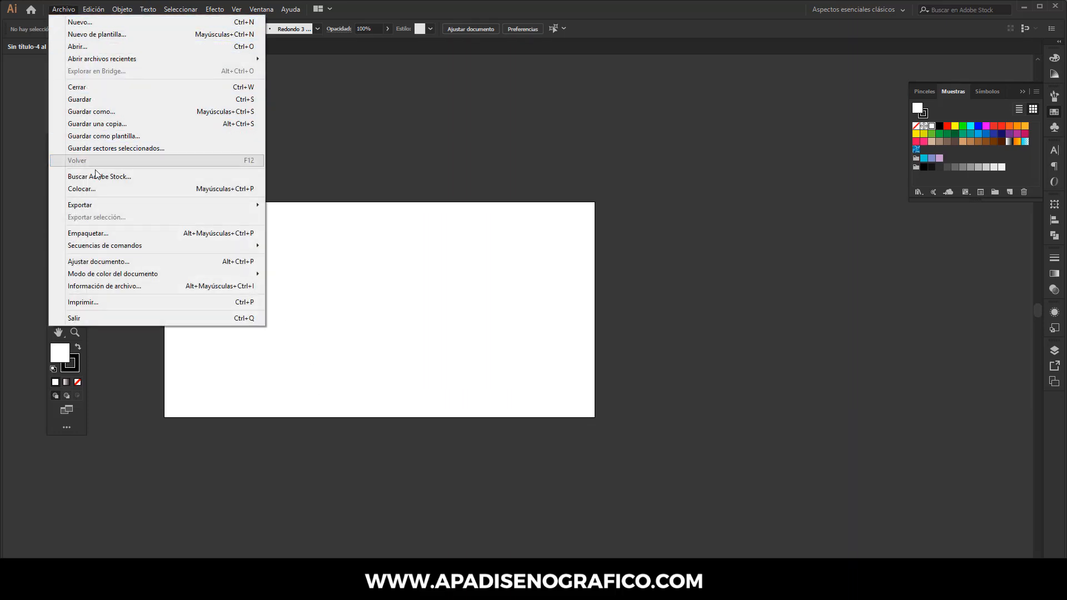
left_click(95, 189)
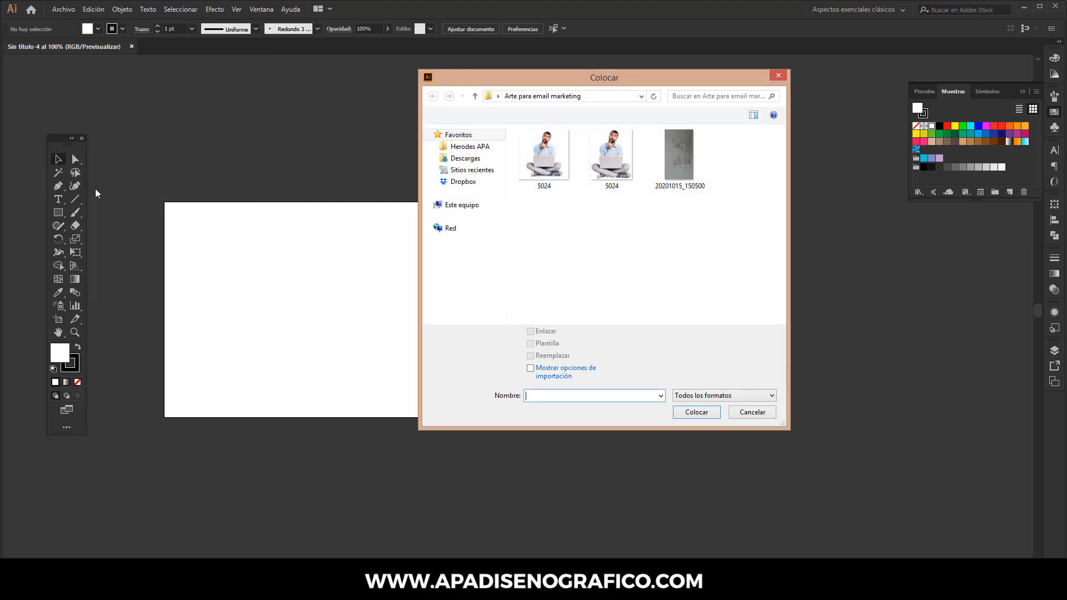
left_click(677, 161)
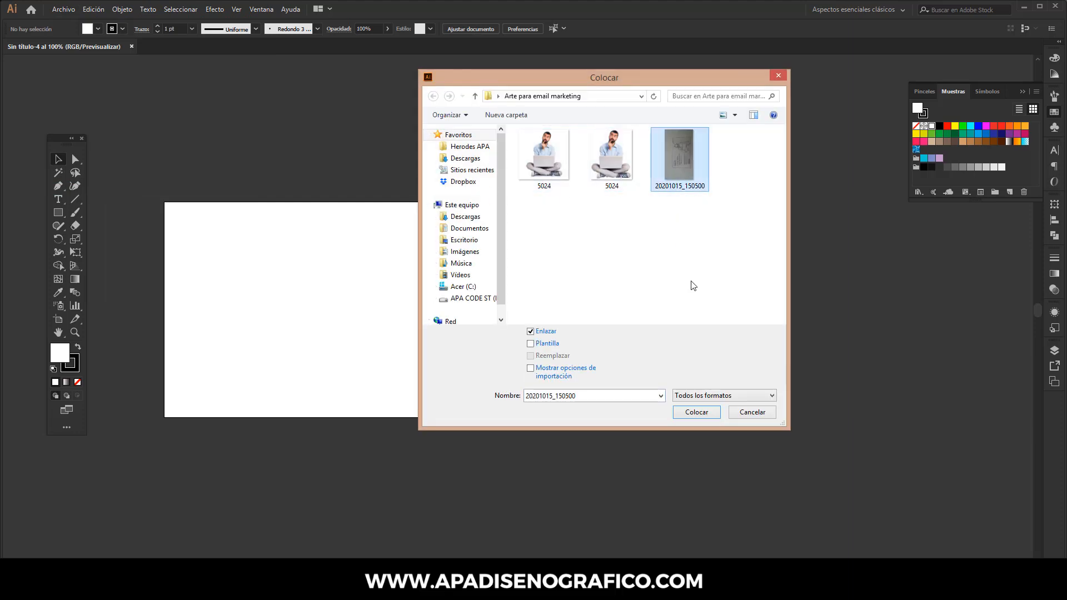
left_click(699, 412)
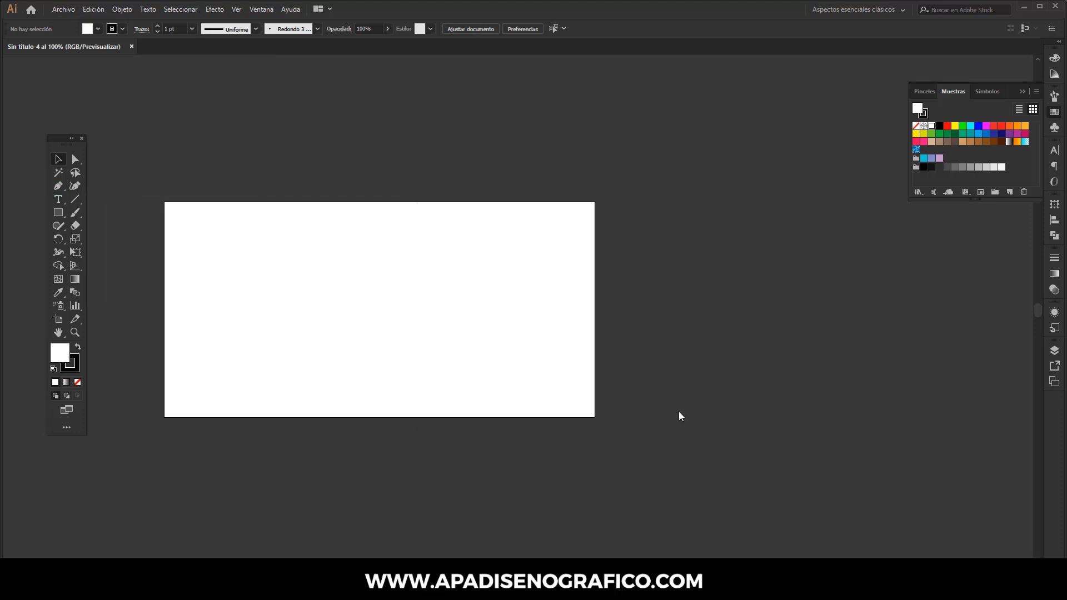
left_click_drag(629, 220, 824, 447)
mouse_move(757, 215)
left_mouse_down()
mouse_move(811, 321)
mouse_move(811, 362)
left_mouse_up()
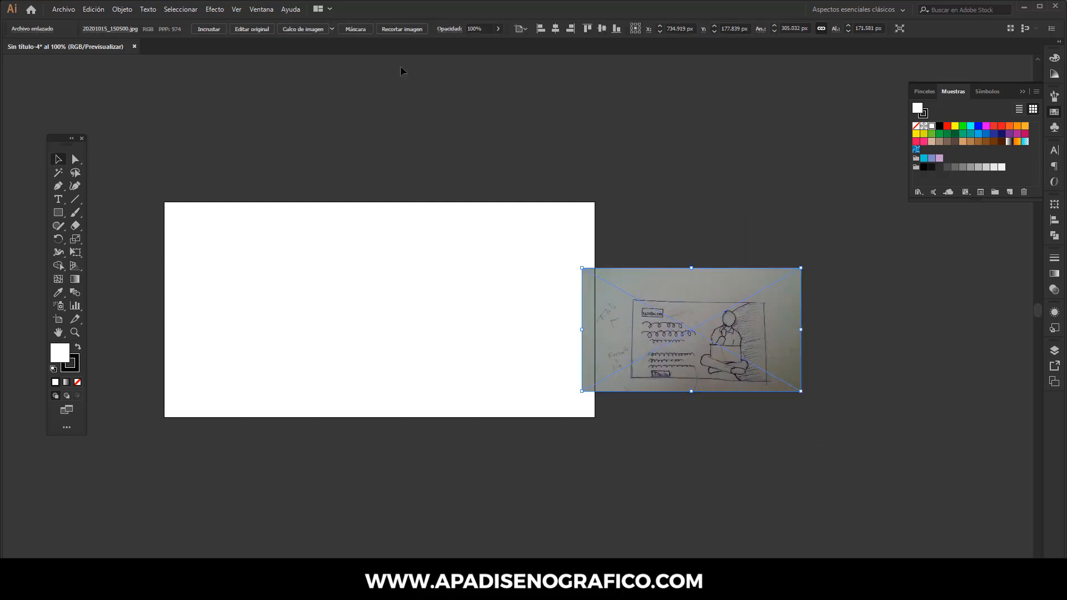
Step: Crop the placed sketch image down to the drawn frame of the layout
left_click(358, 30)
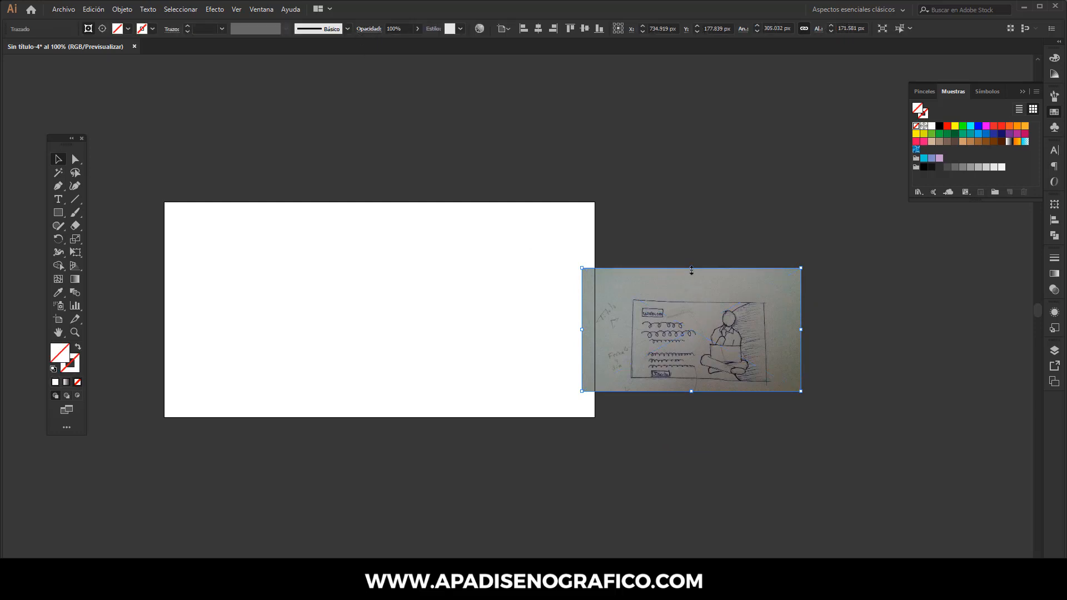
left_click_drag(691, 269, 672, 299)
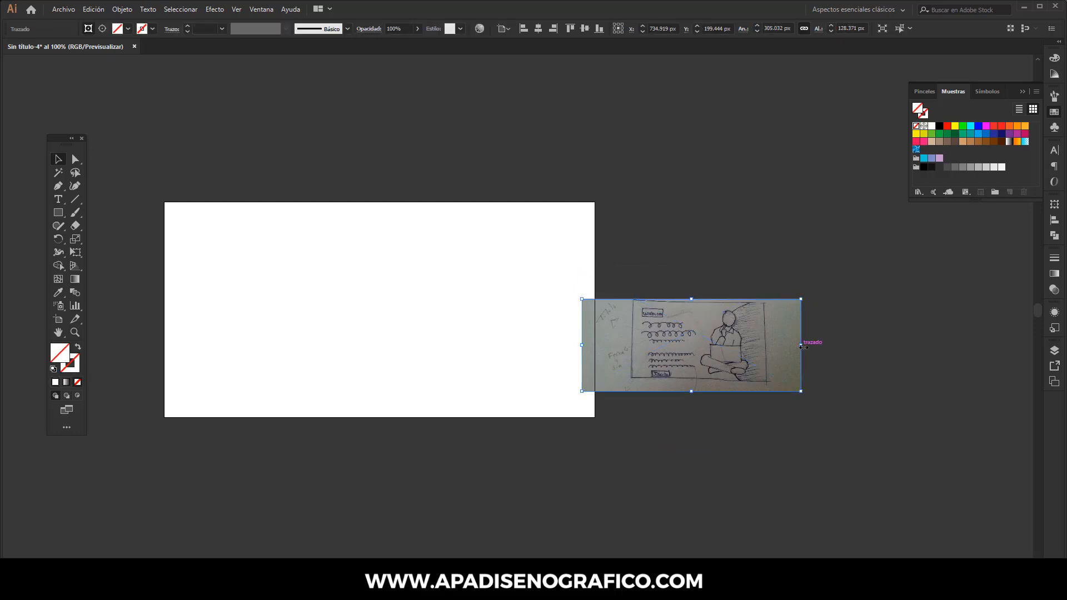
left_click_drag(801, 345, 768, 338)
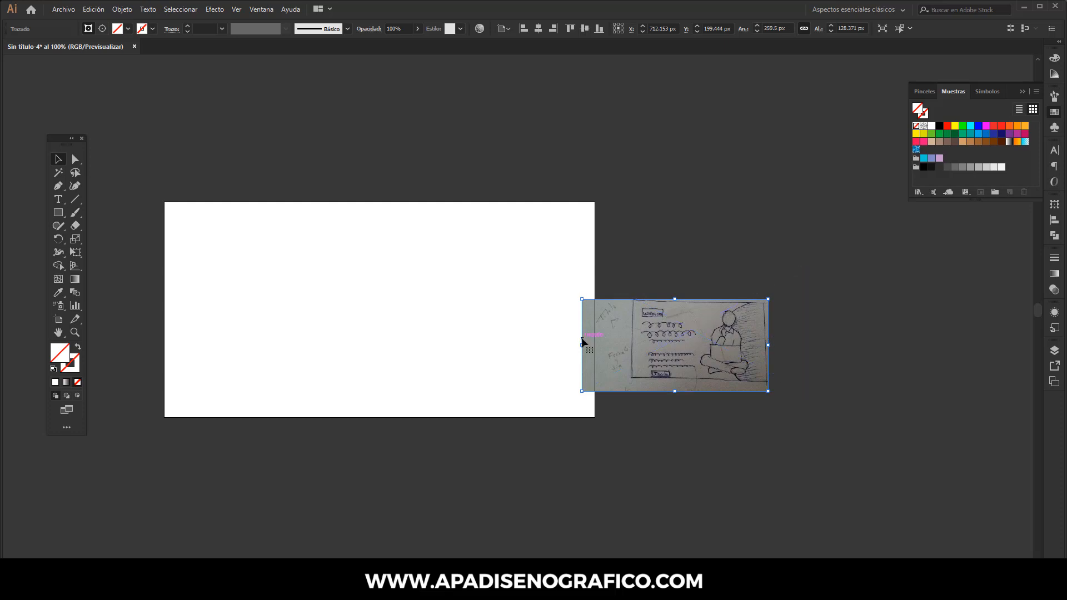
left_click_drag(582, 344, 633, 332)
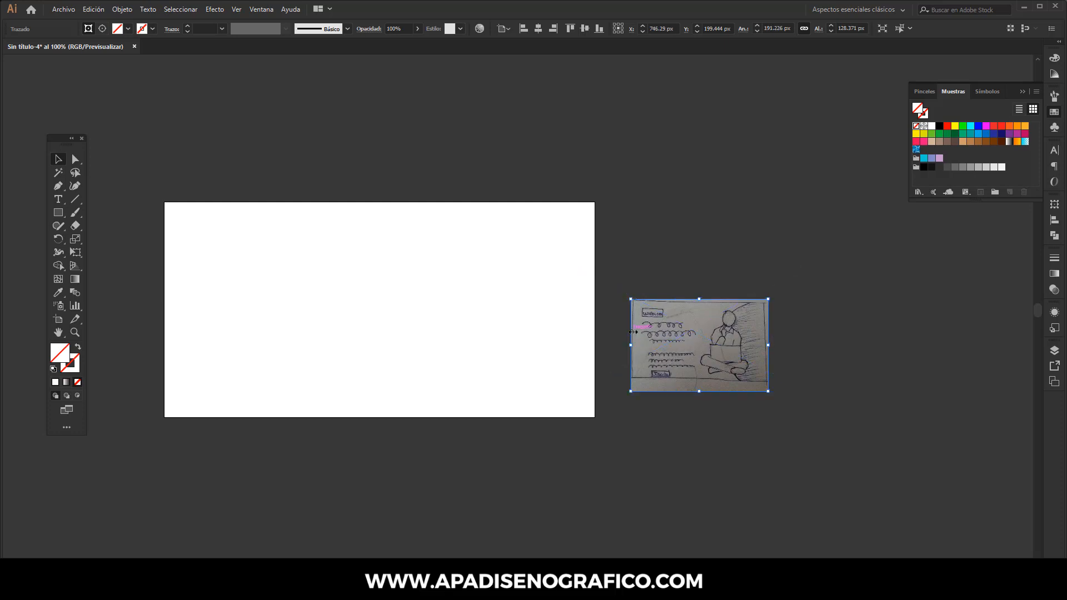
left_click_drag(682, 391, 682, 382)
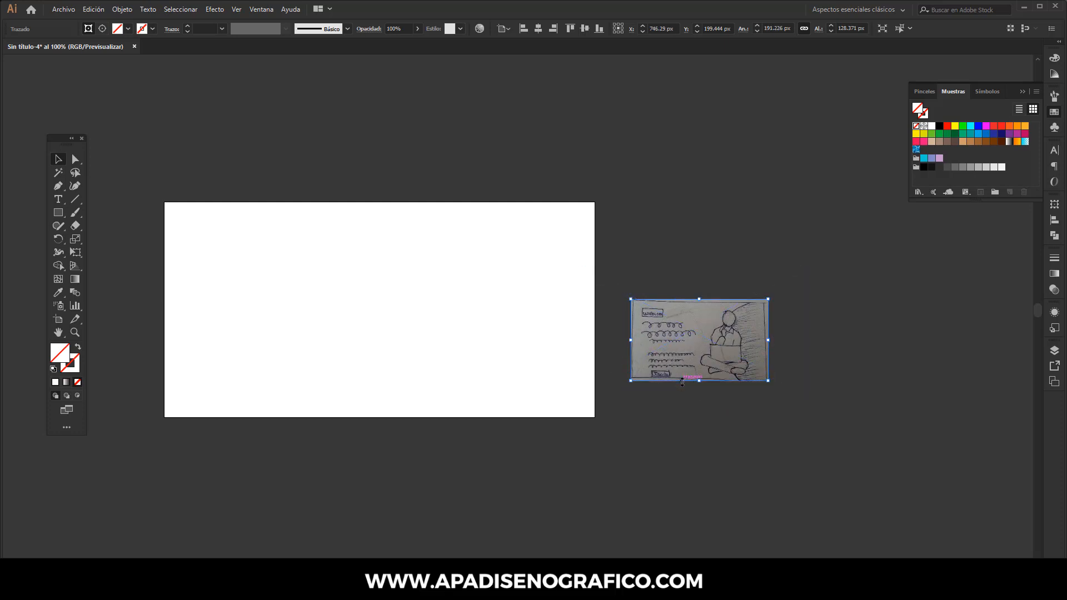
left_click(700, 282)
Step: Enlarge the cropped sketch beside the artboard and lock it
mouse_move(700, 282)
left_mouse_down()
mouse_move(769, 358)
mouse_move(778, 340)
mouse_move(838, 339)
left_mouse_up()
mouse_move(689, 344)
left_mouse_down()
mouse_move(748, 306)
mouse_move(734, 321)
left_mouse_up()
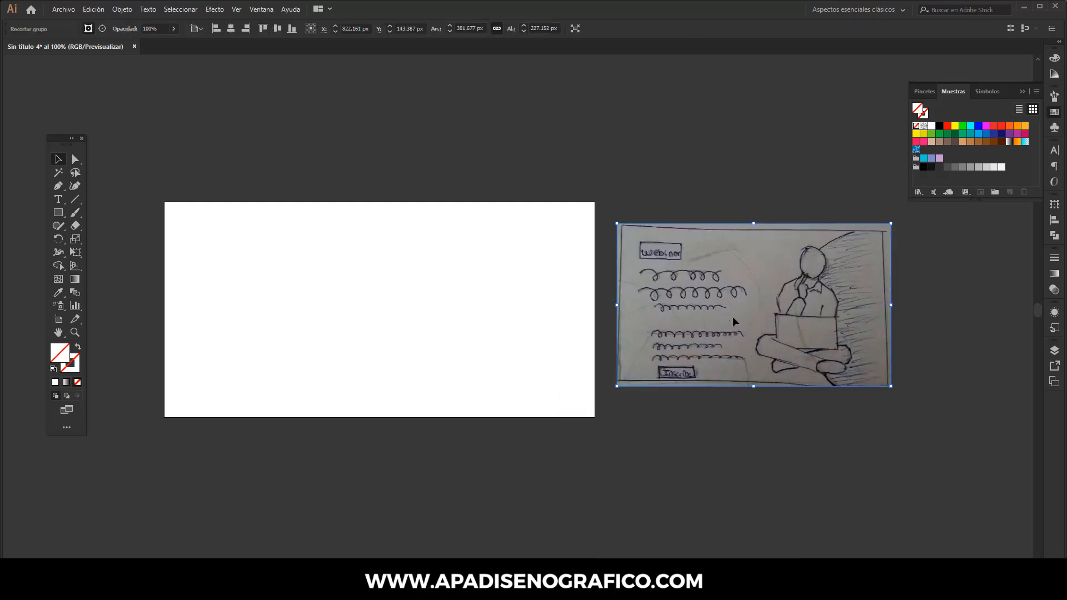
left_click(124, 12)
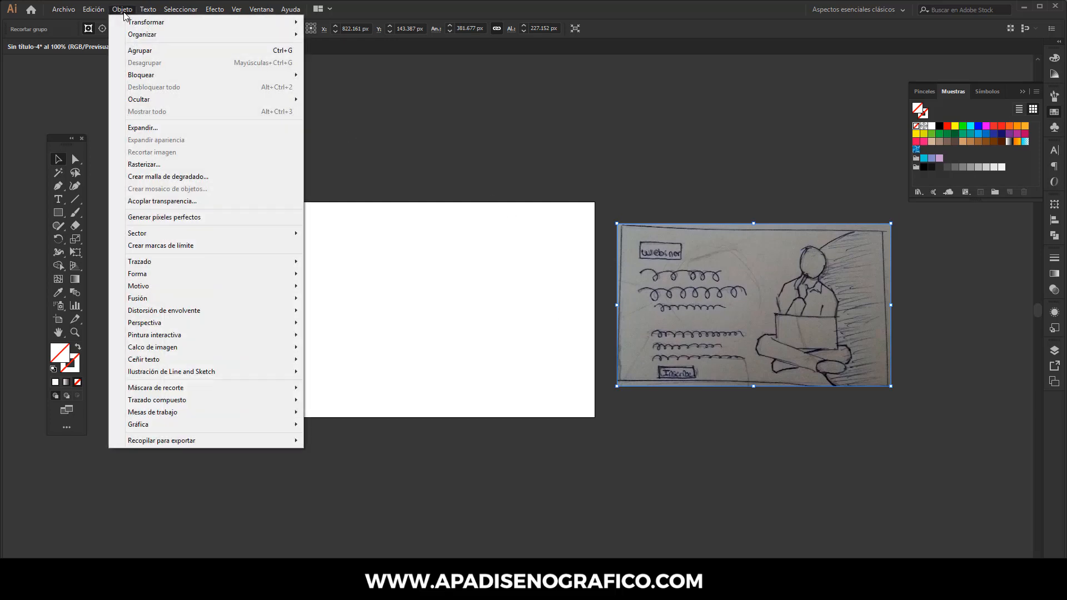
mouse_move(195, 75)
left_click(322, 76)
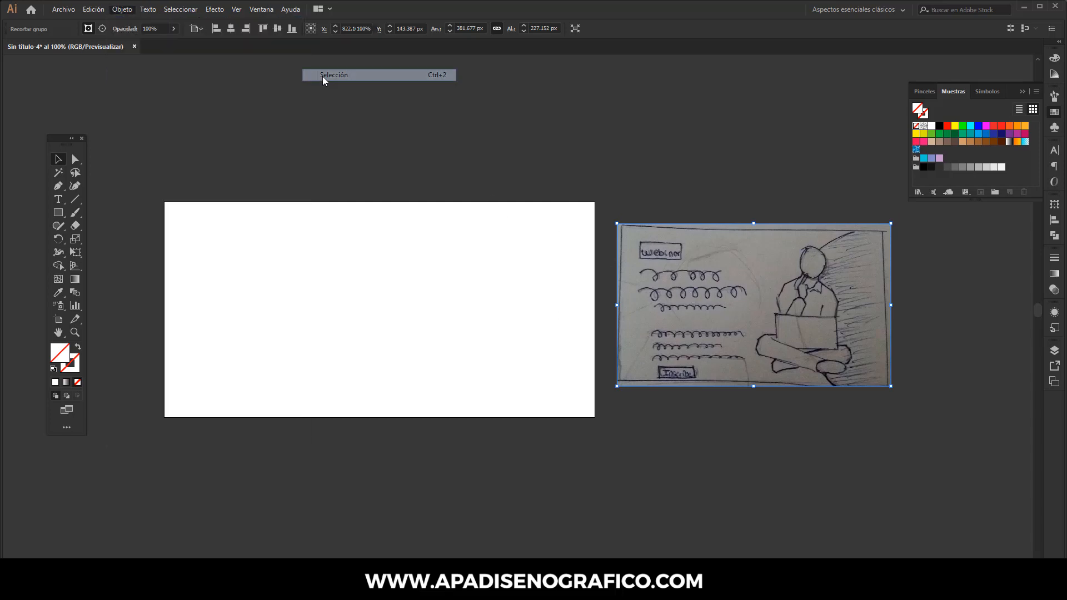
Step: Draw a rectangle of 600 × 300 px with the Rectangle tool
left_click(59, 212)
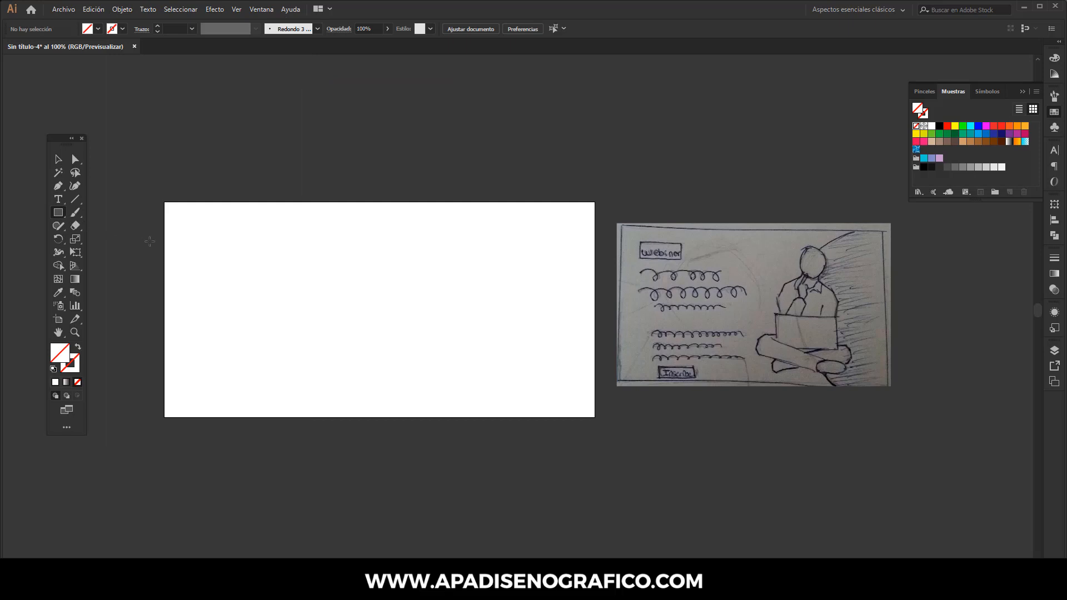
left_click(234, 260)
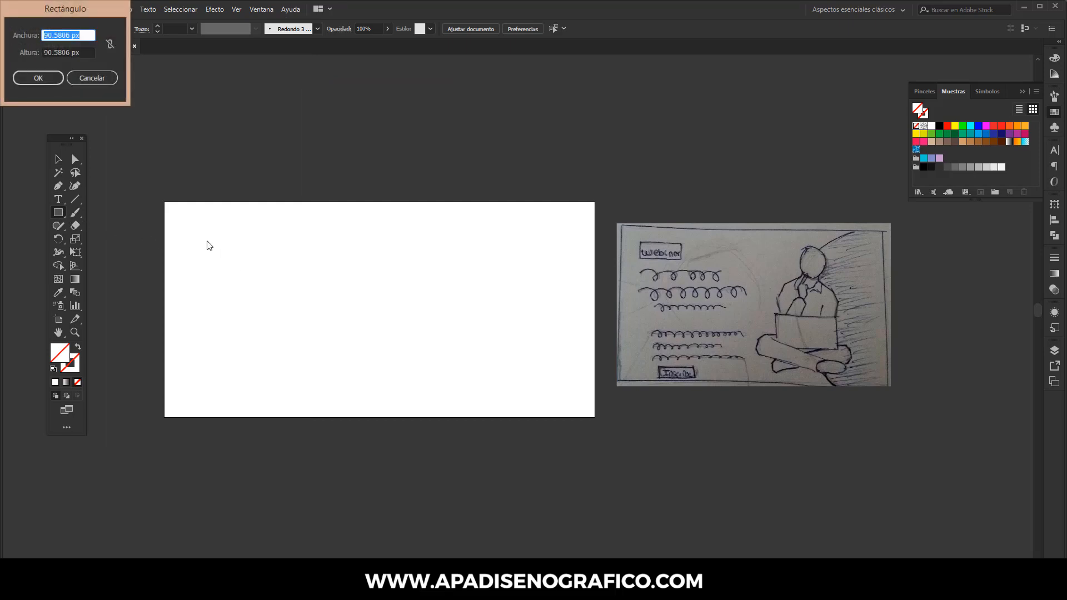
left_click_drag(71, 9, 400, 147)
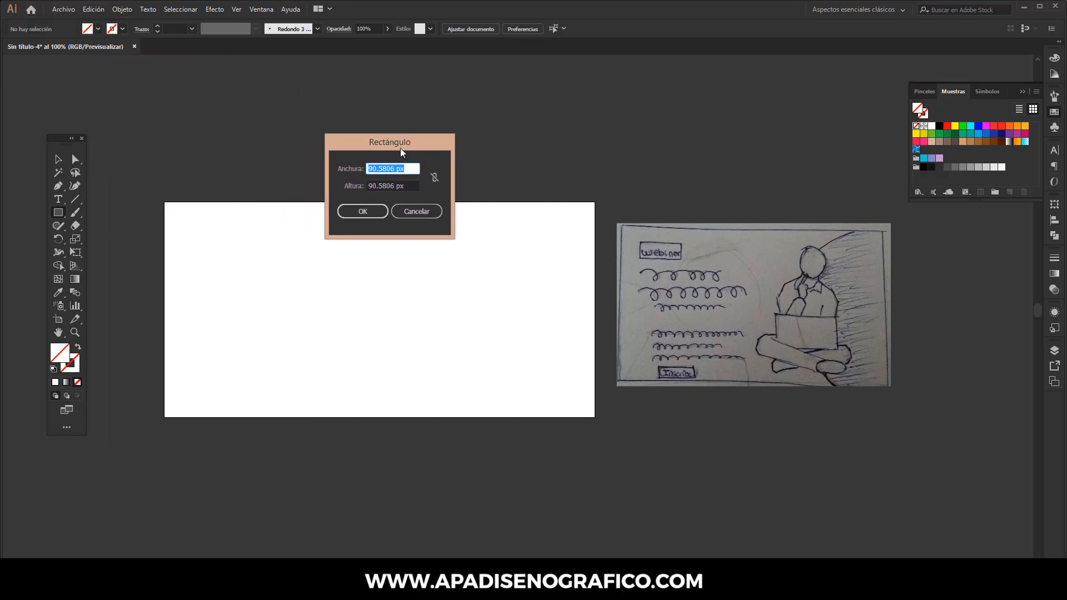
type("600")
key("Tab")
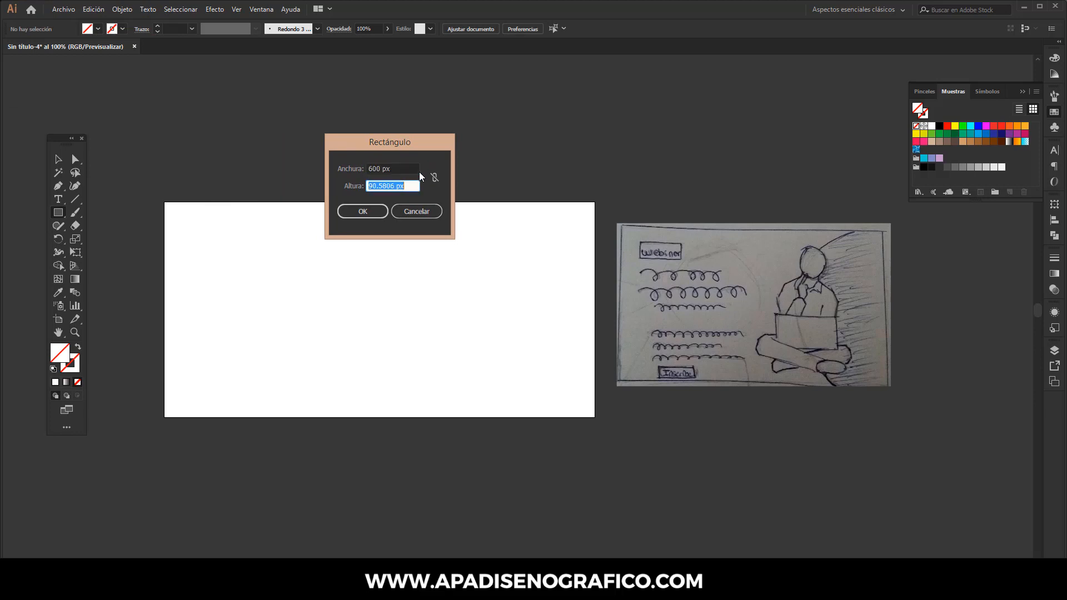
type("300")
key("Return")
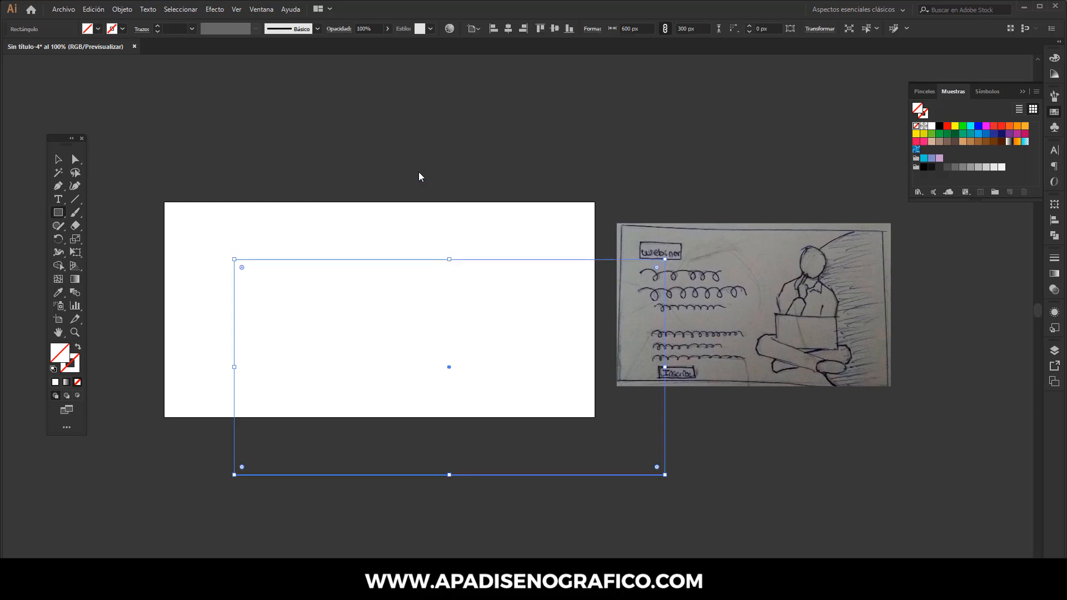
Step: Center the rectangle horizontally and vertically on the artboard
left_click(59, 159)
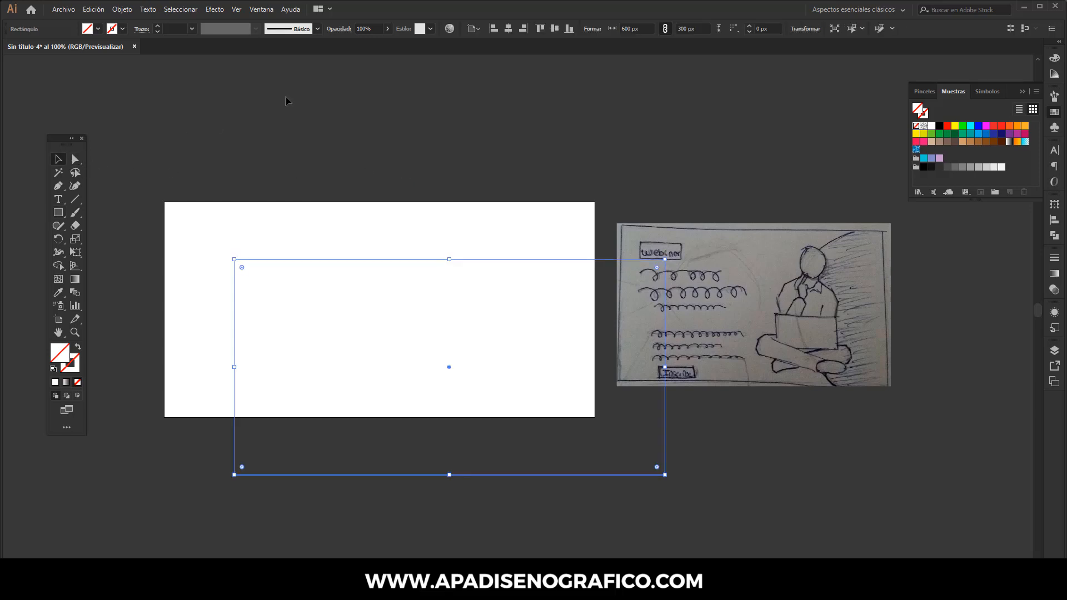
left_click(507, 29)
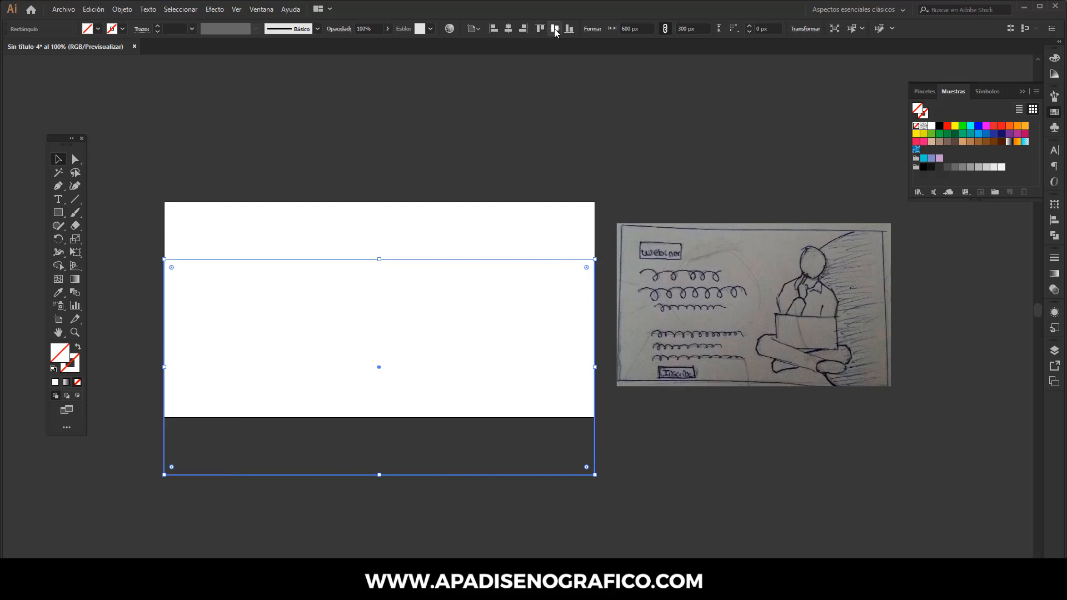
left_click(555, 29)
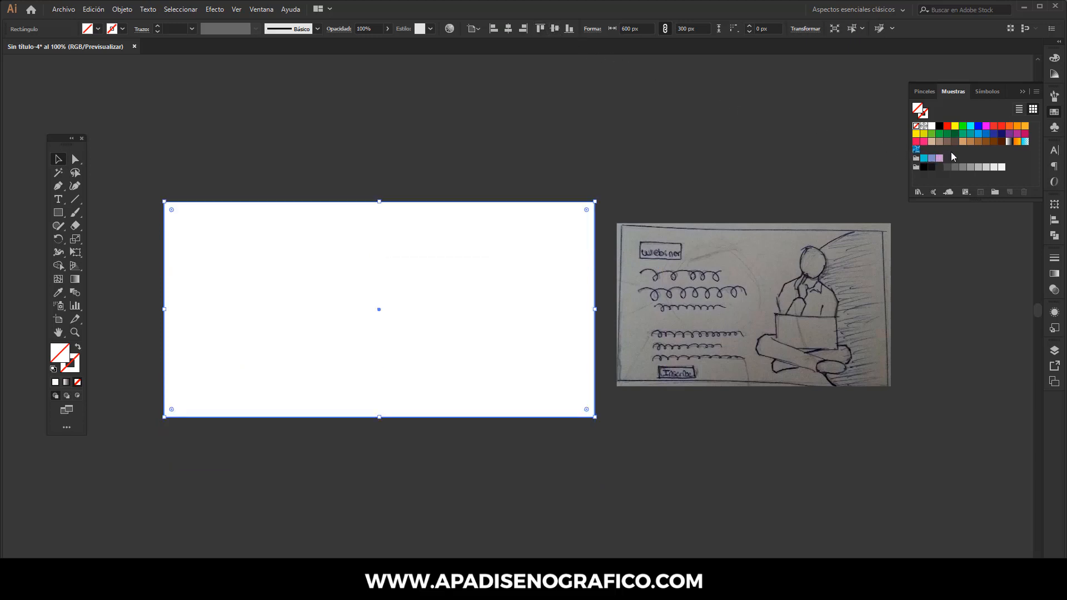
Step: Fill the rectangle with a swatch and edit that swatch to RGB 40, 27, 52
left_click(931, 158)
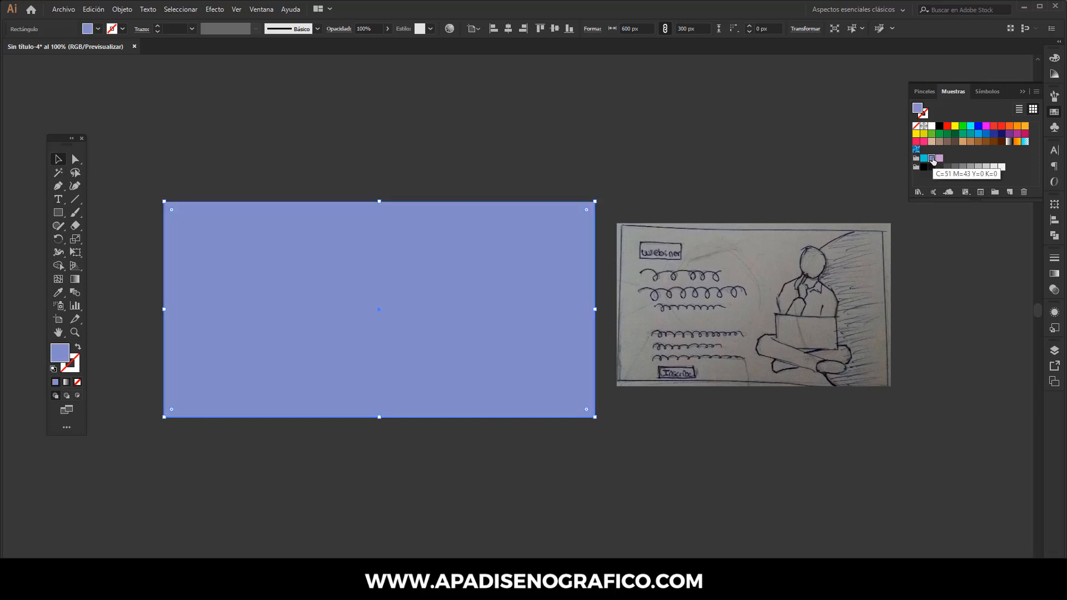
double_click(931, 159)
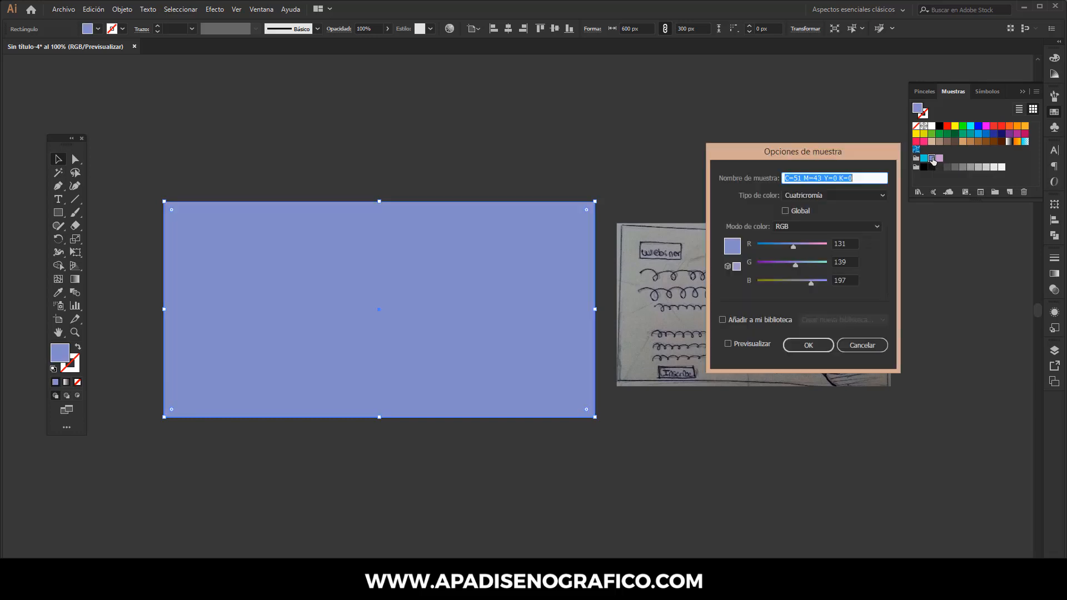
left_click(847, 243)
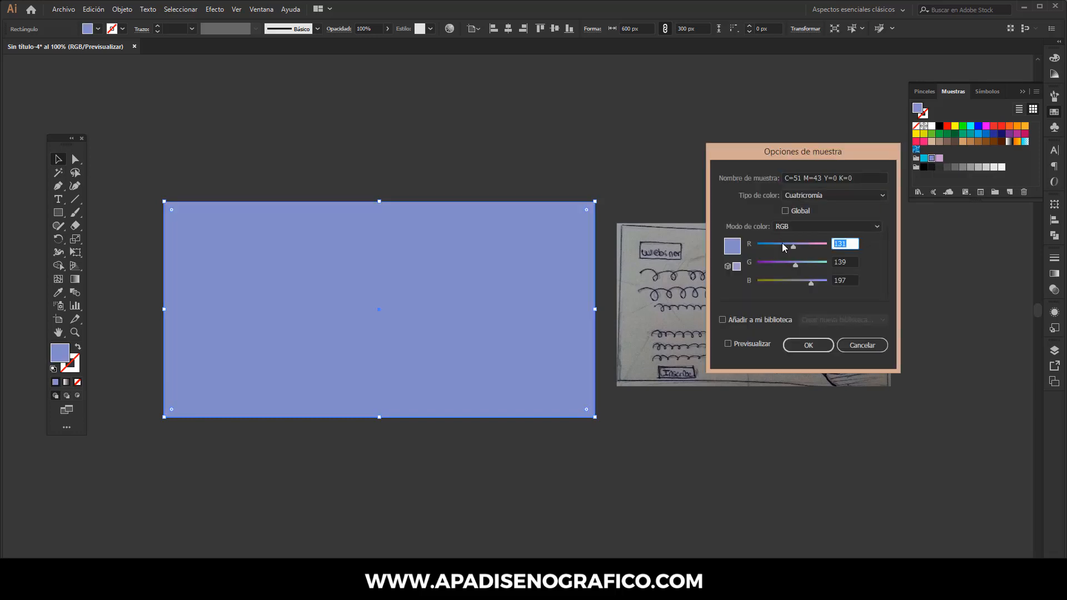
type("40")
key("Tab")
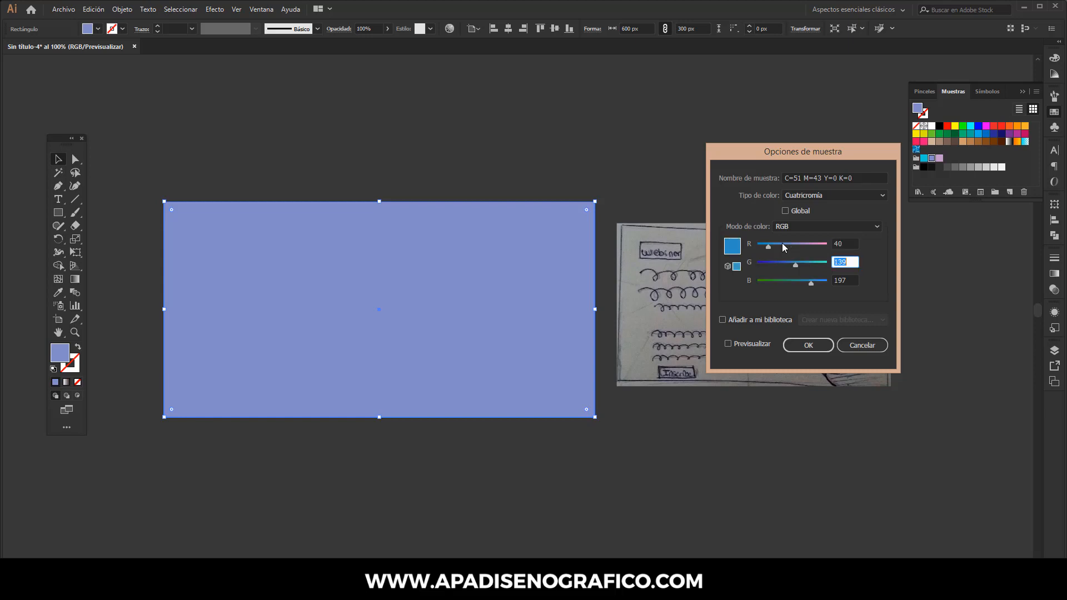
type("27")
key("Tab")
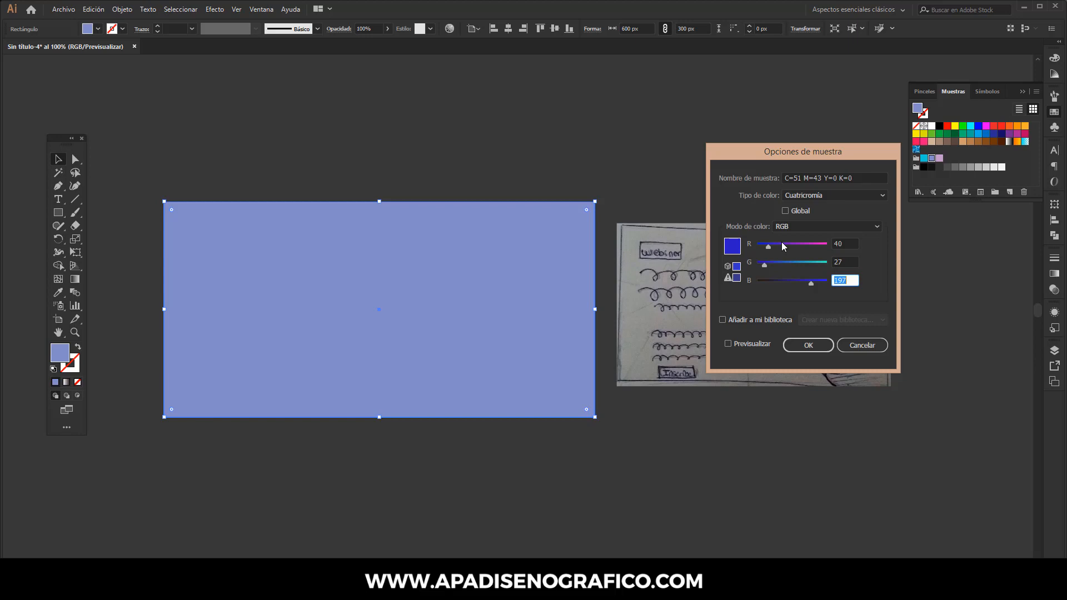
type("52")
left_click(809, 345)
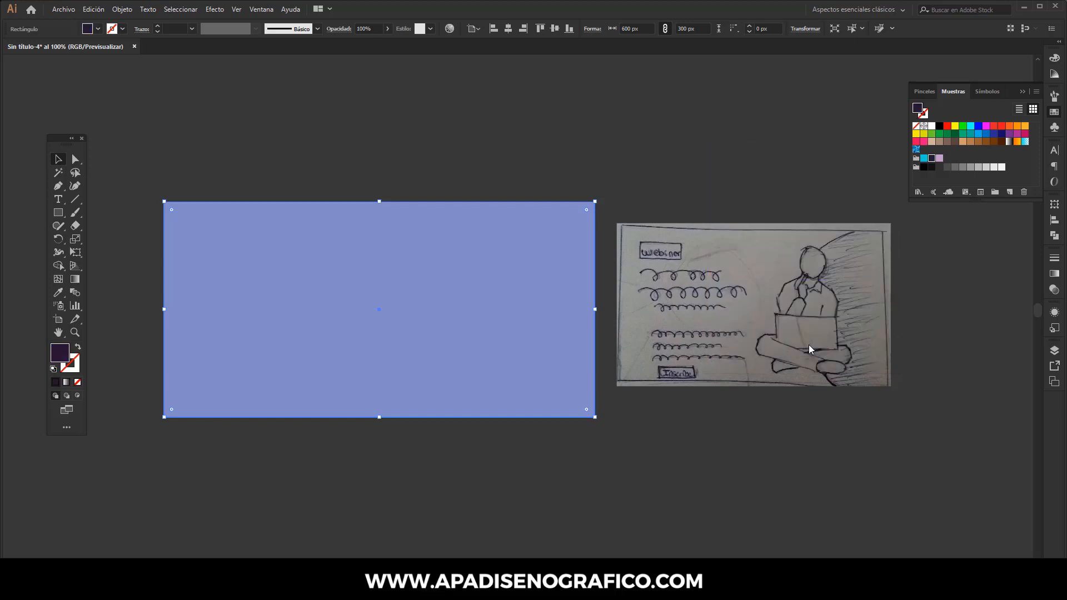
left_click(808, 344)
Step: Draw a small square about 57 px above the artboard and duplicate it to its right
left_click(61, 214)
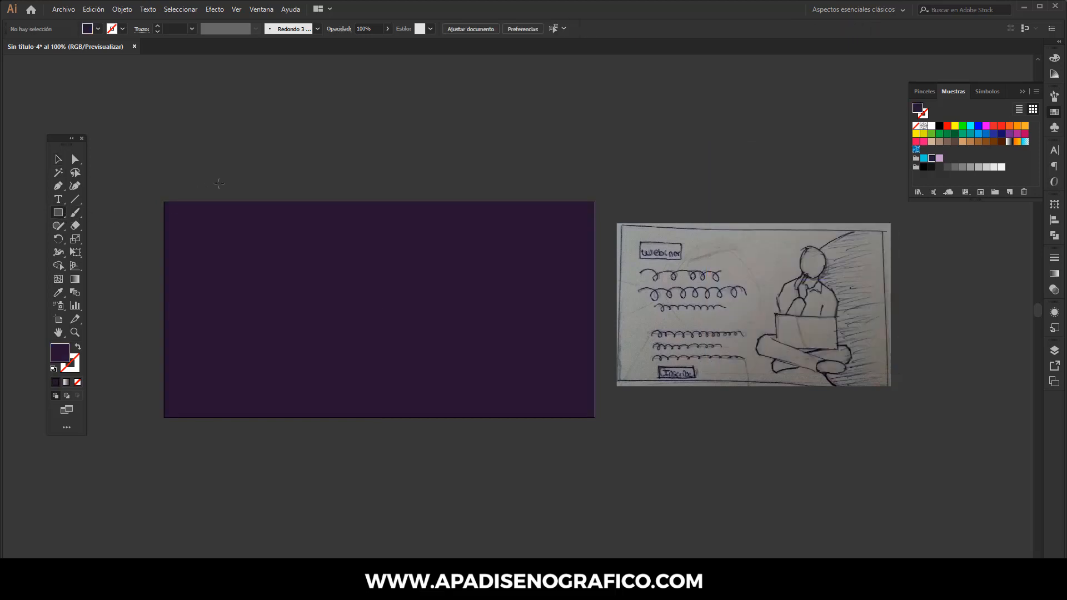
left_click_drag(219, 149, 247, 189)
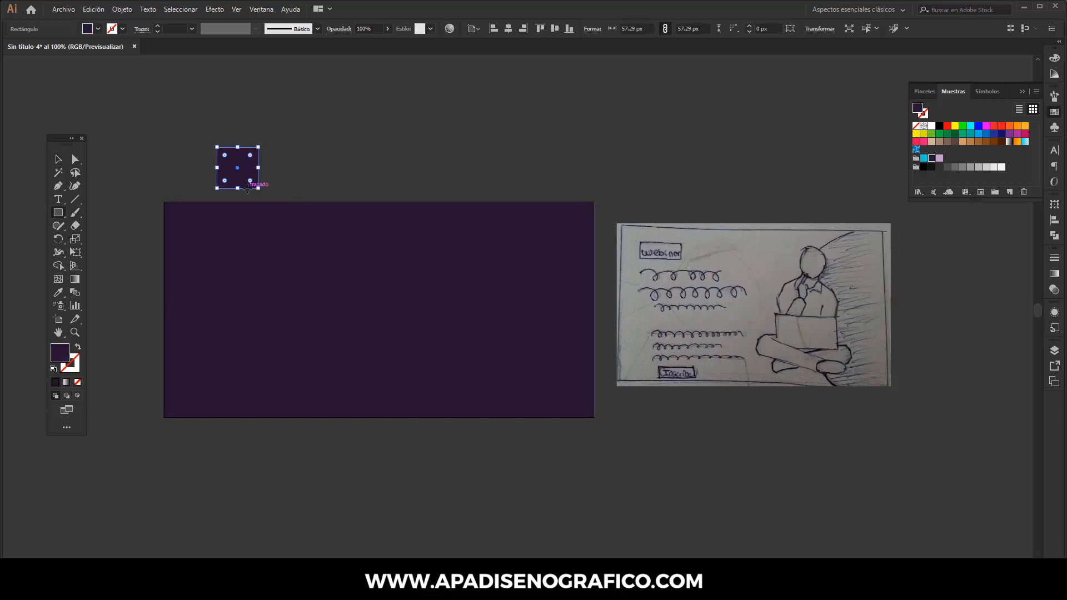
left_click(57, 160)
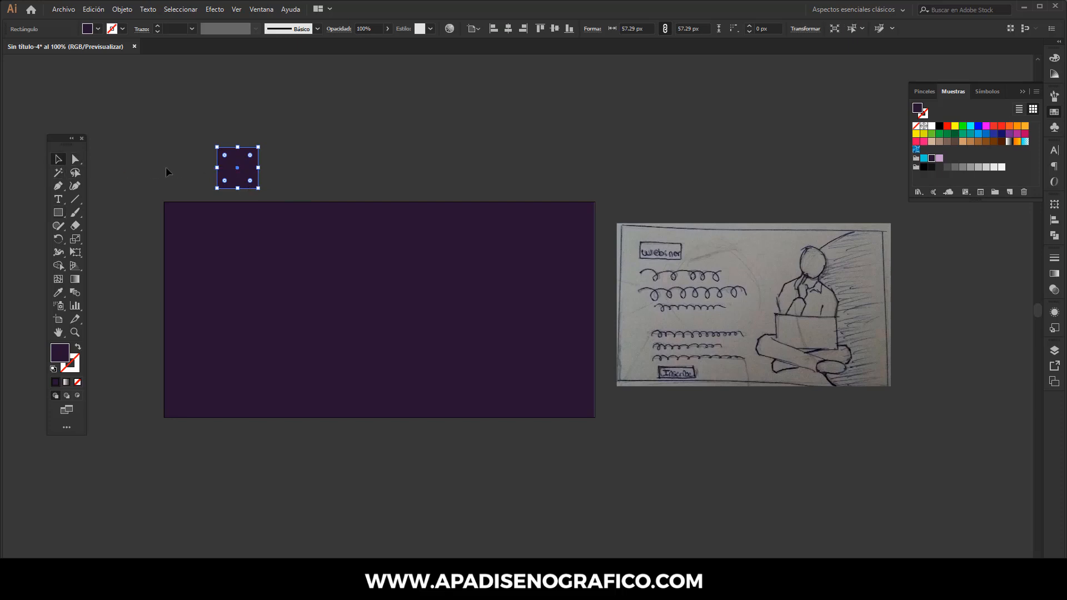
left_click_drag(231, 170, 284, 170)
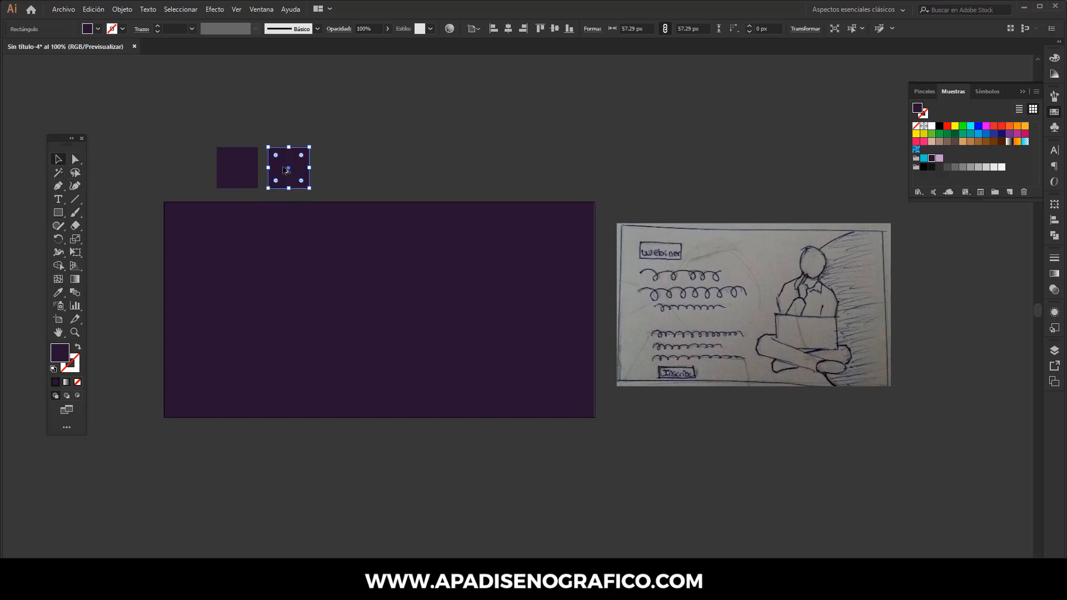
Step: Change the duplicate square's fill to cyan through a hex value in the colour picker
double_click(63, 352)
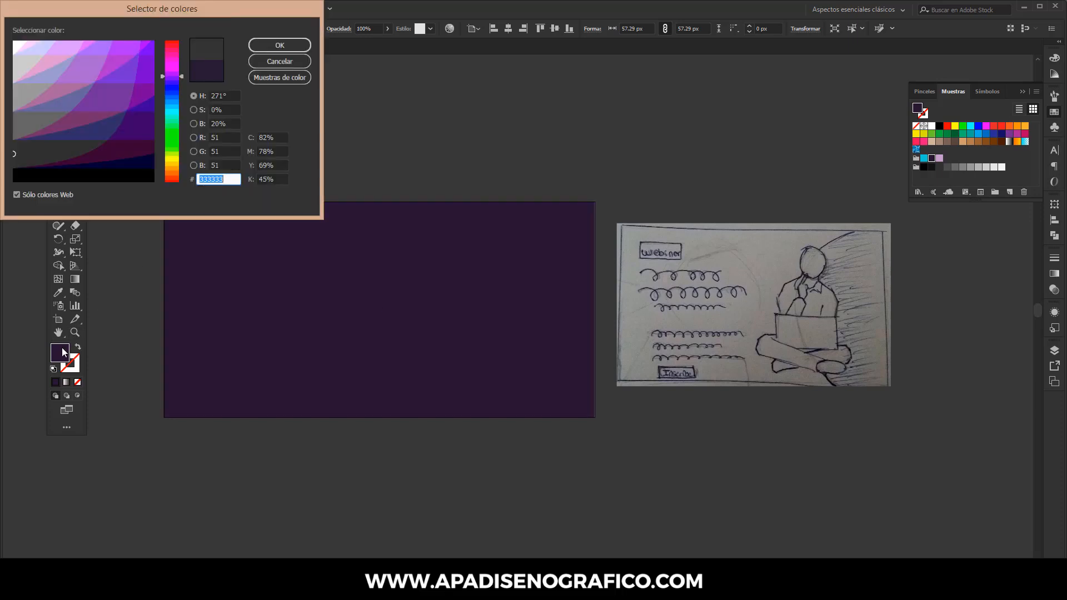
type("00CCCC")
key("Return")
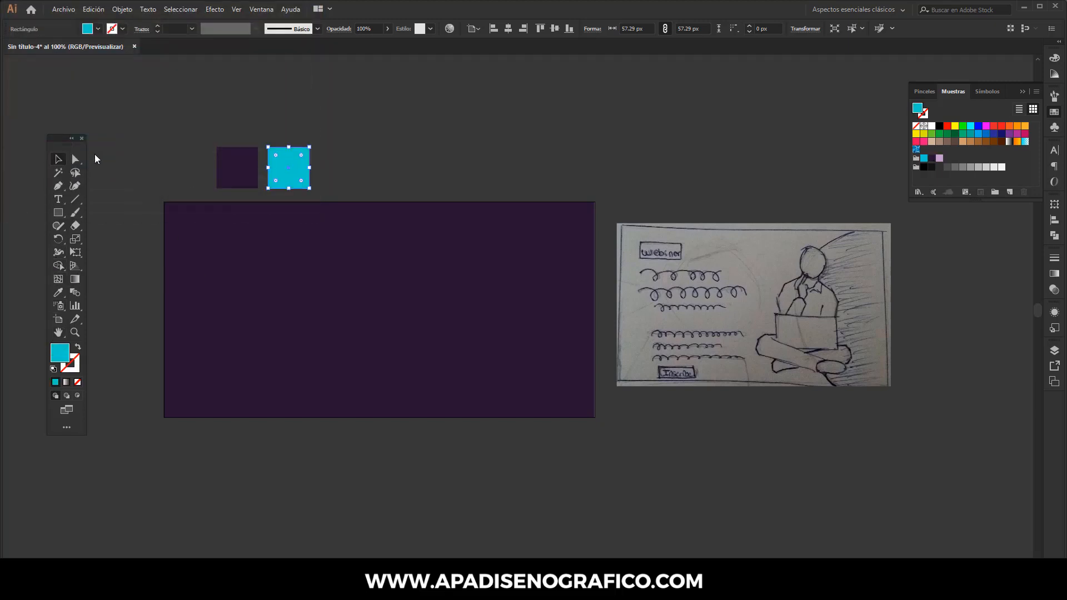
Step: Duplicate the cyan square to its right and set the copy's fill to hex FF0099
key("ctrl+d")
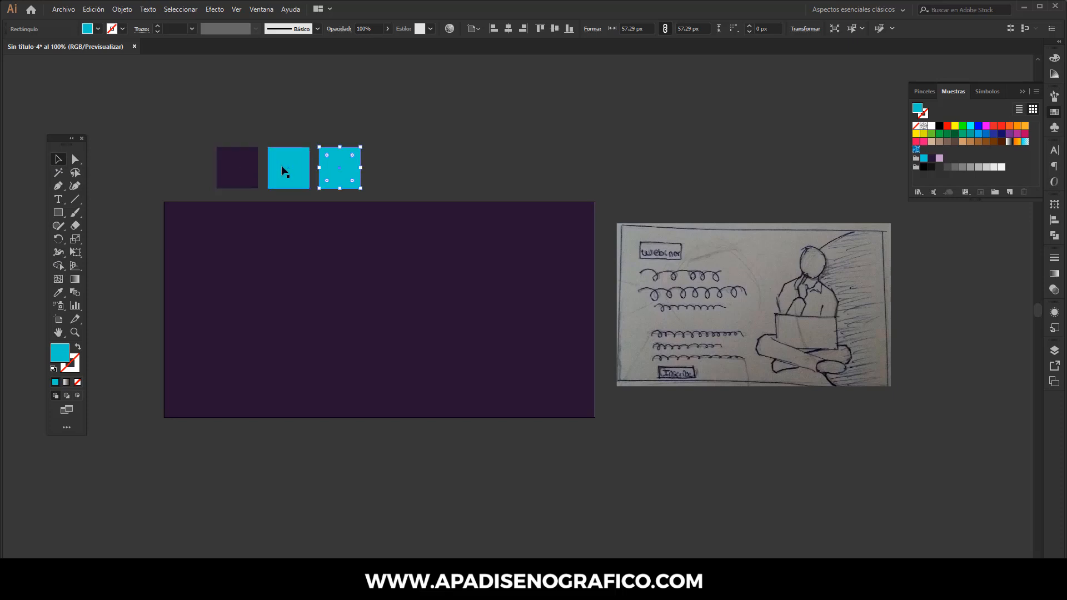
double_click(56, 353)
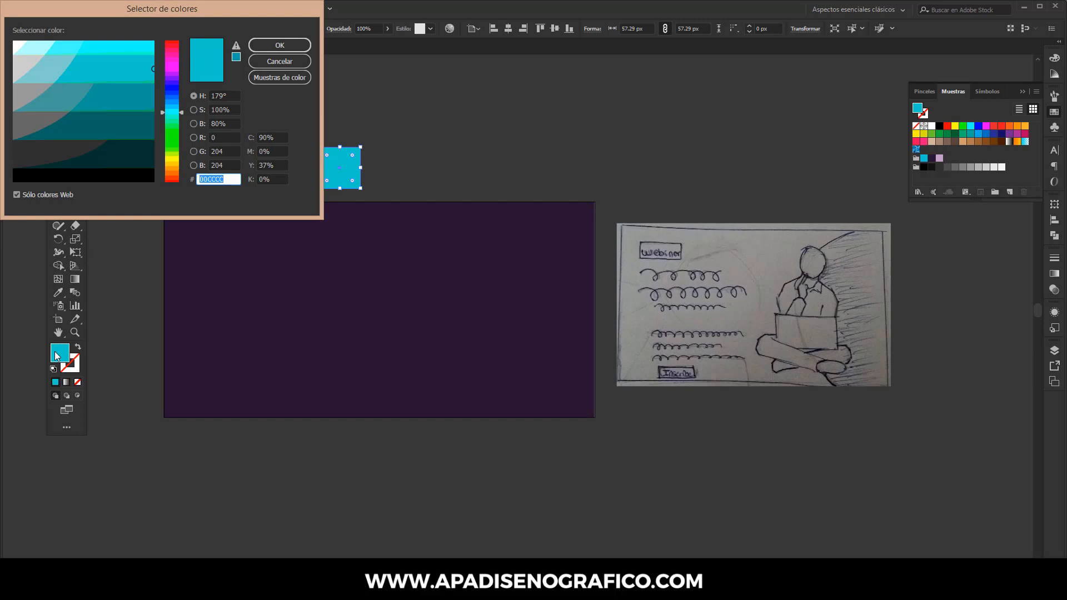
type("FF0099")
key("Return")
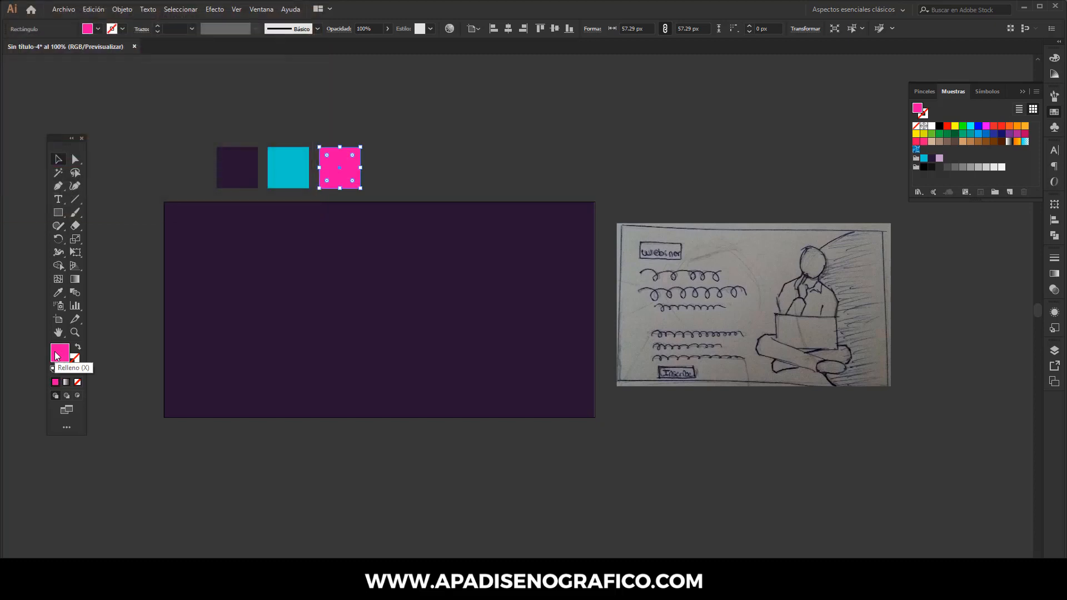
Step: Duplicate the pink square to its right and set the copy's fill to hex FF9900
key("ctrl+d")
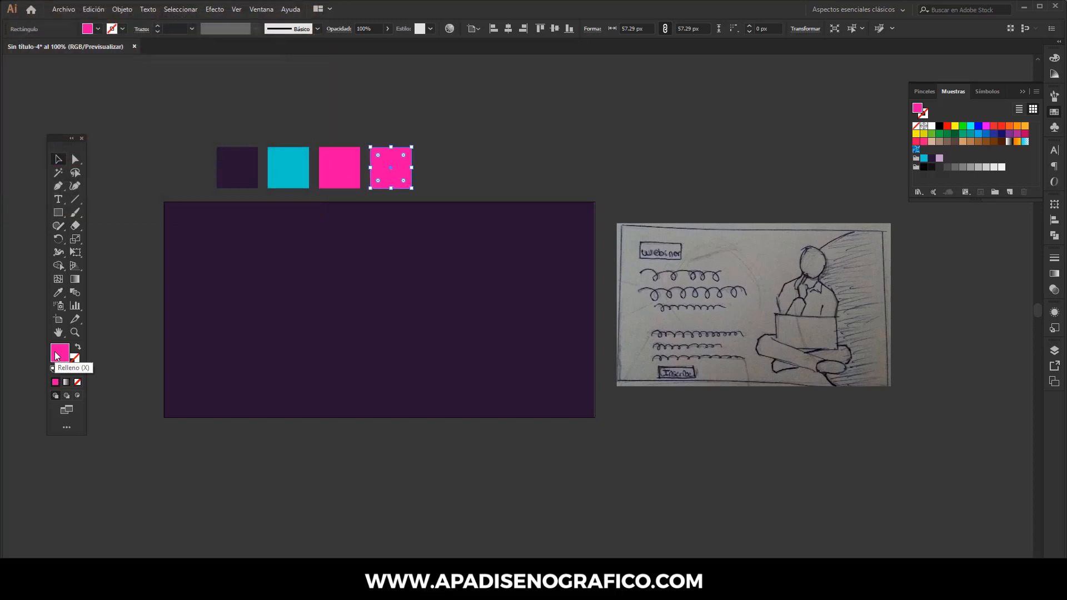
double_click(56, 356)
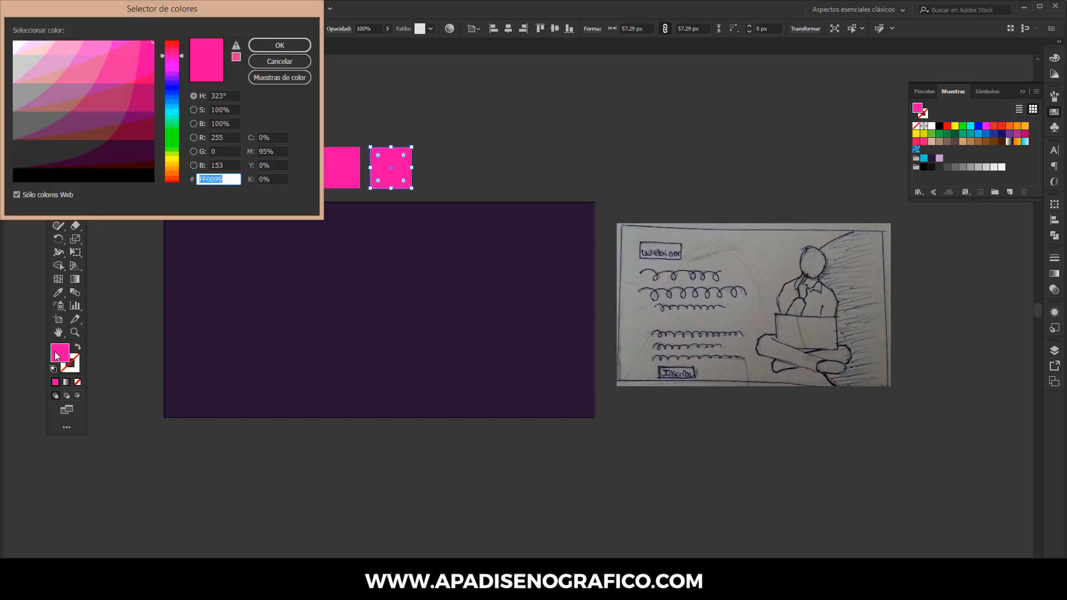
type("FF9900")
key("Return")
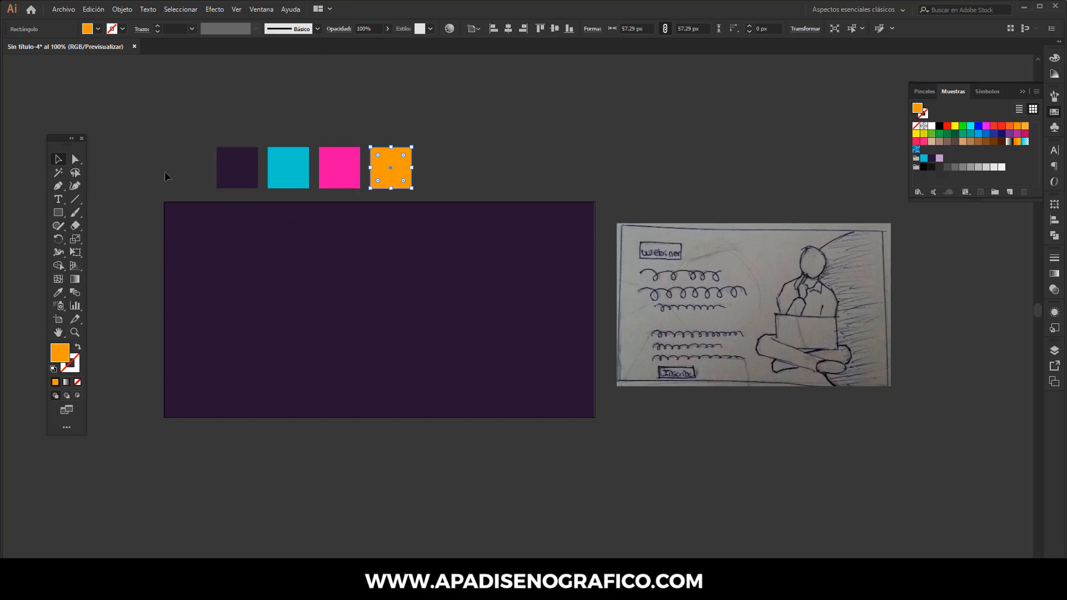
Step: Select all four colour squares and save them as a new colour group named for email marketing
left_click_drag(197, 131, 434, 175)
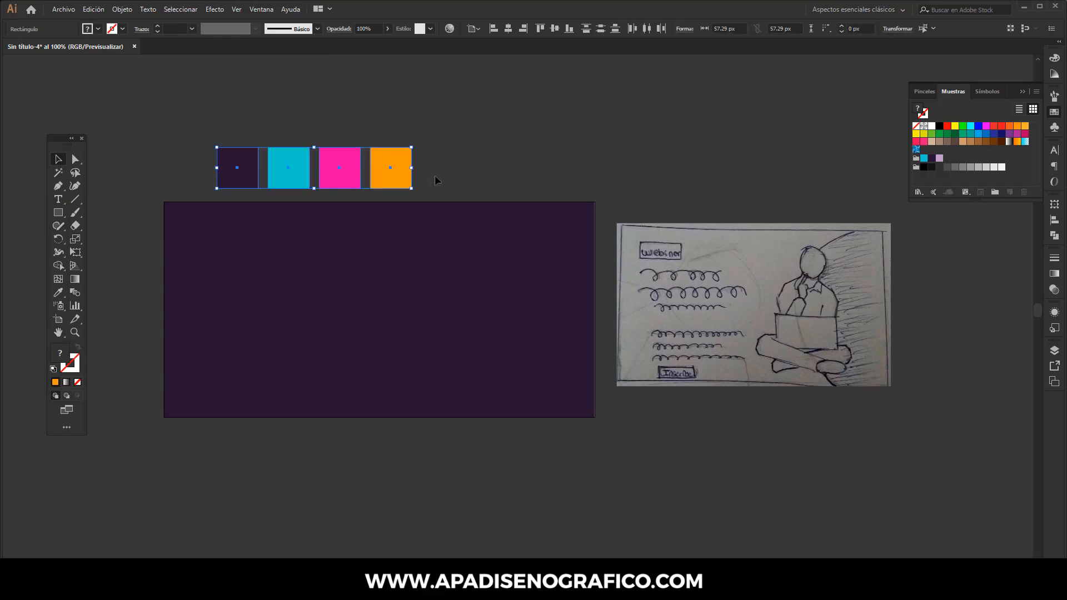
left_click(1036, 91)
left_click(945, 106)
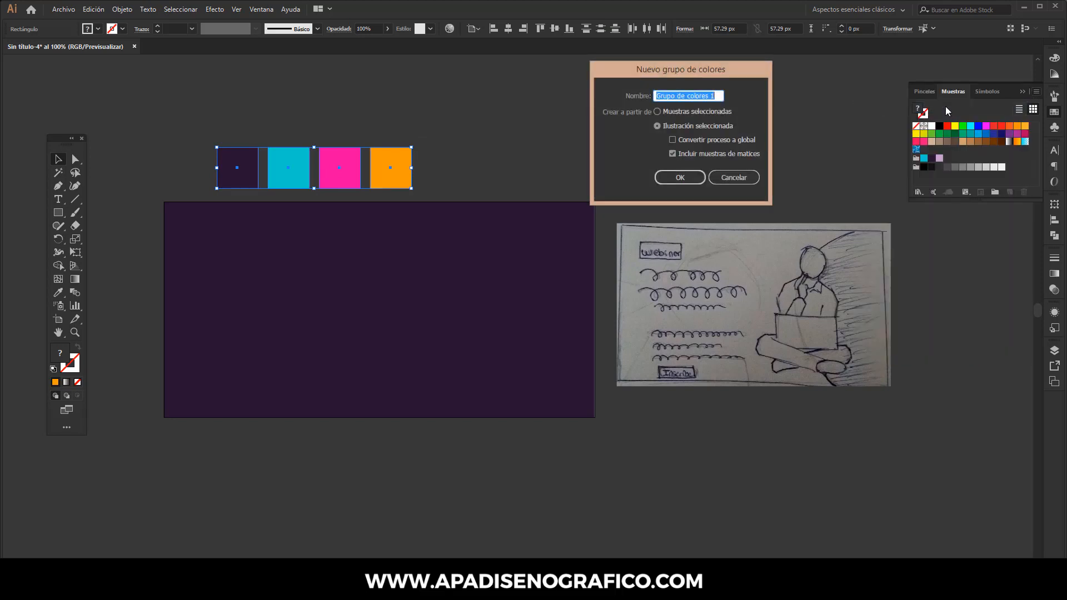
type("cl")
type("lore")
type("s emal")
type(" marke")
type("ting")
key("Return")
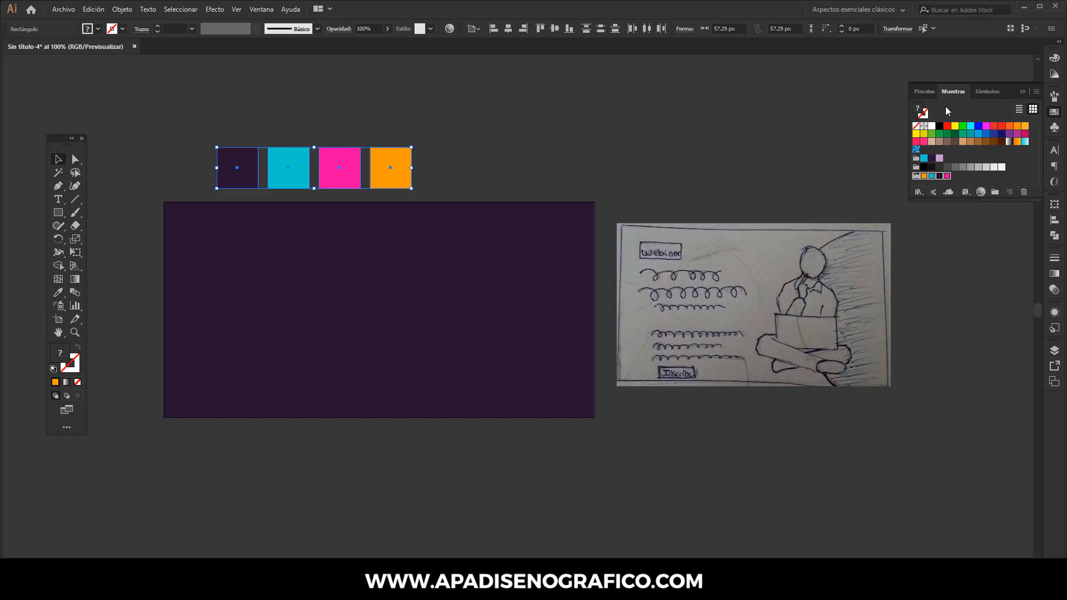
Step: Delete the four sample squares and lock the background rectangle in place
key("Caps_Lock")
key("Delete")
left_click(488, 219)
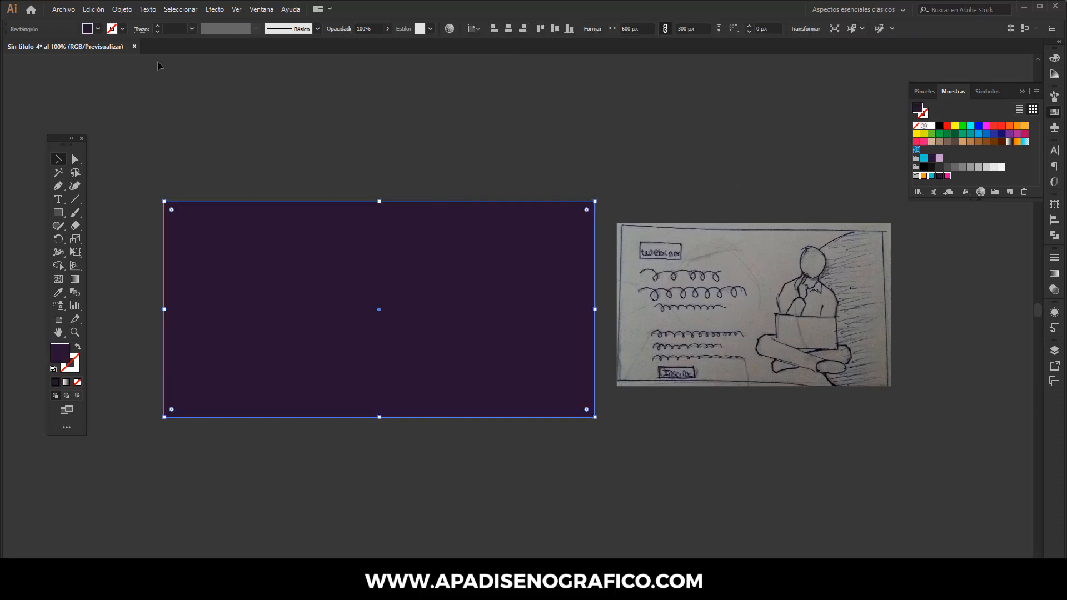
left_click(123, 9)
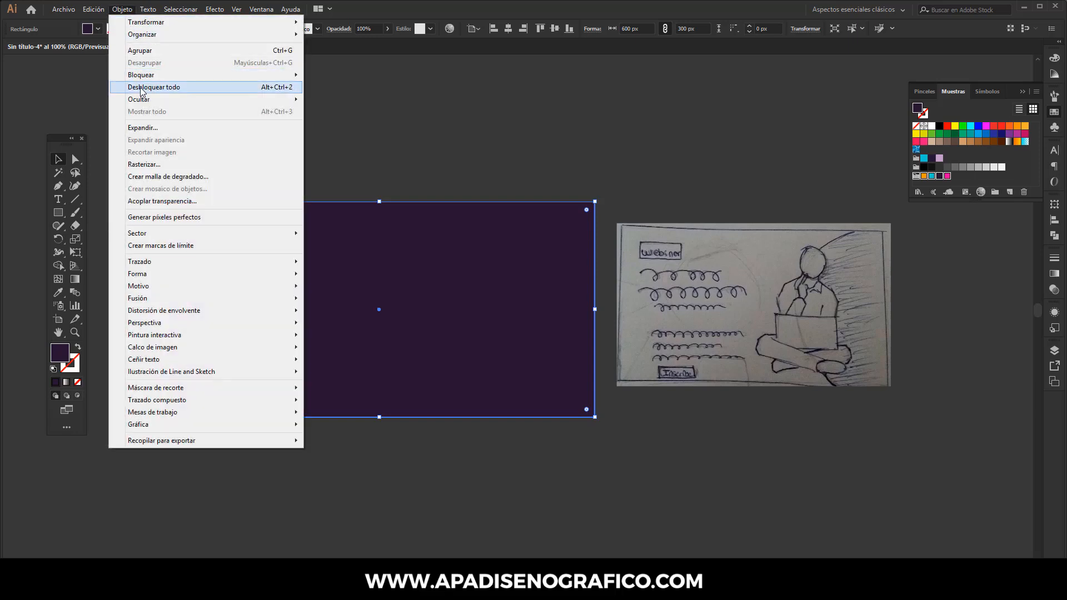
mouse_move(165, 77)
left_click(340, 78)
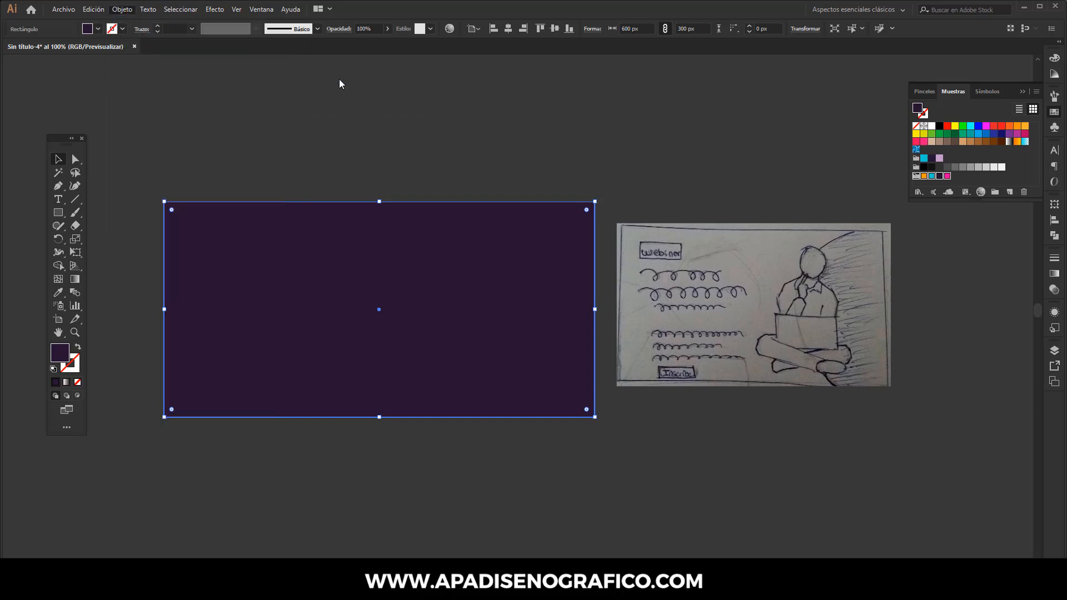
Step: Draw a circle about 341 px in diameter overlapping the right side of the artboard
left_click(63, 212)
left_click(92, 239)
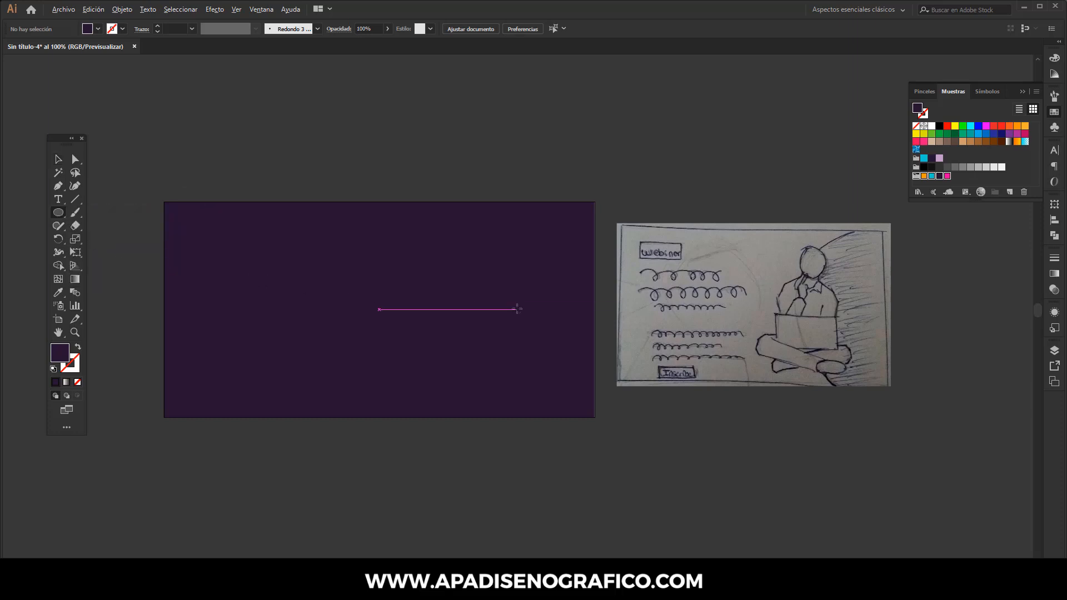
left_click_drag(516, 309, 639, 375)
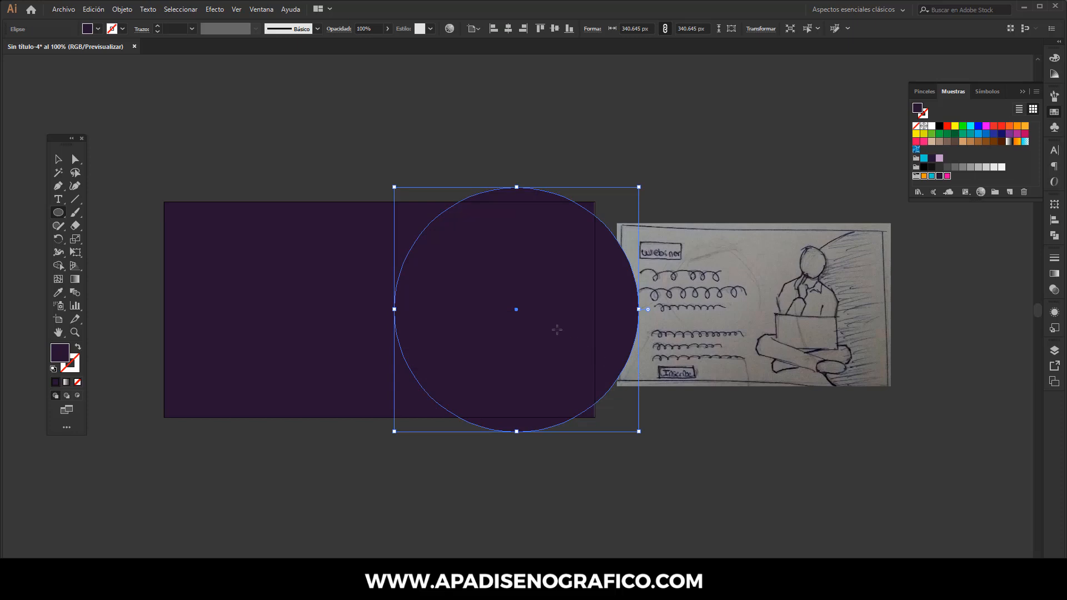
left_click_drag(516, 310, 549, 316)
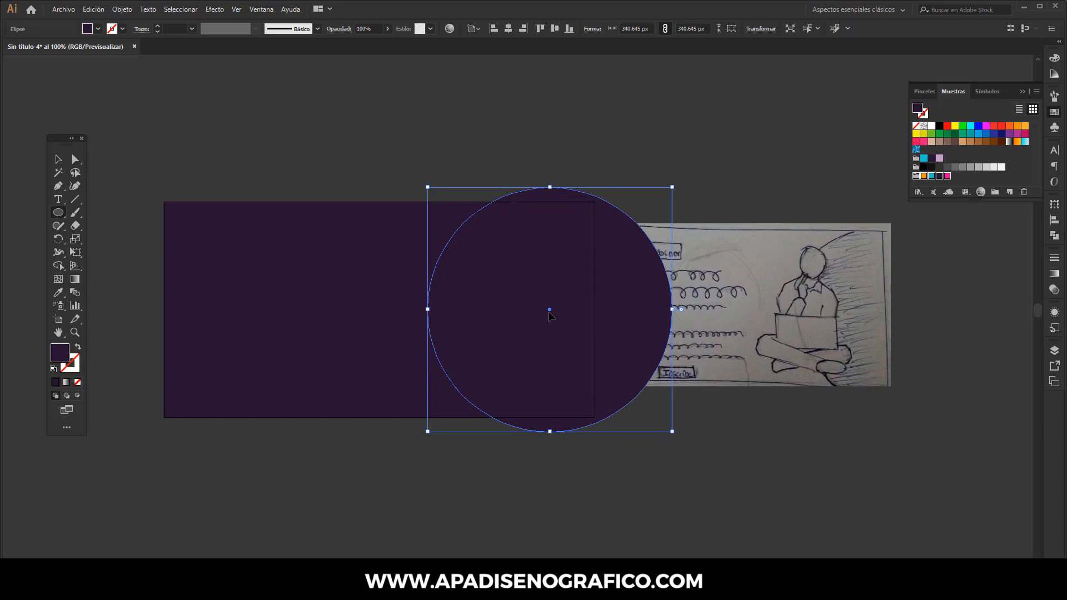
Step: Fill the circle with the cyan swatch from the new colour group and lock it
left_click(932, 175)
key("v")
left_click(122, 10)
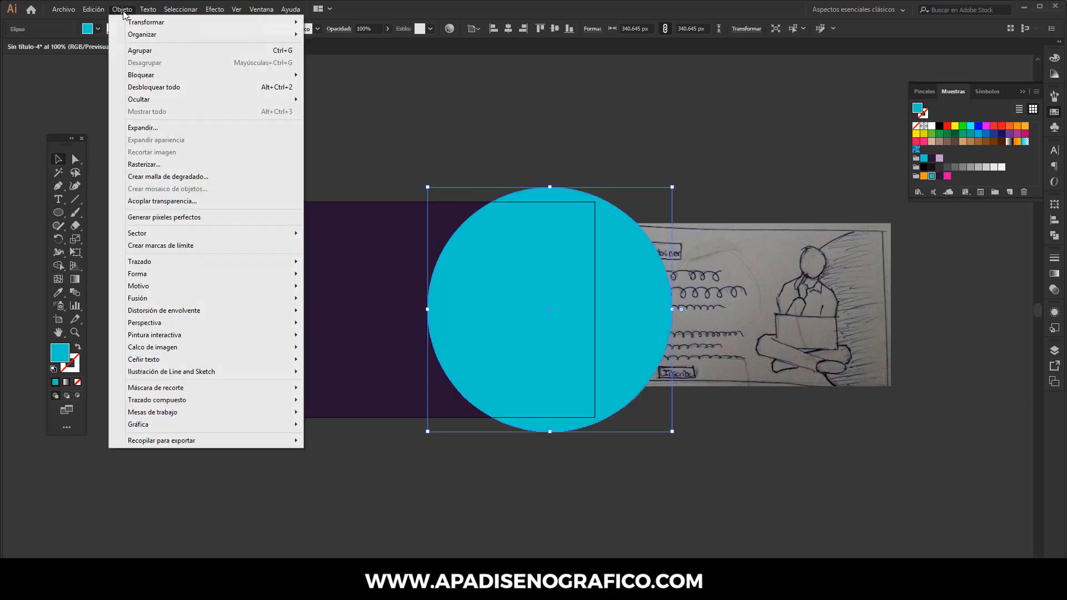
mouse_move(184, 81)
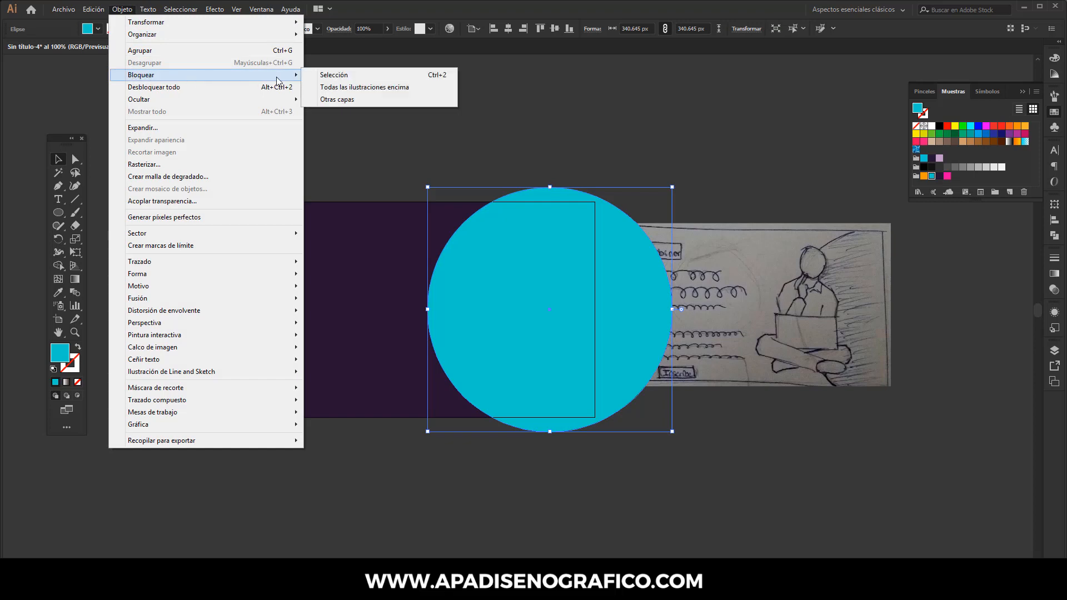
left_click(328, 78)
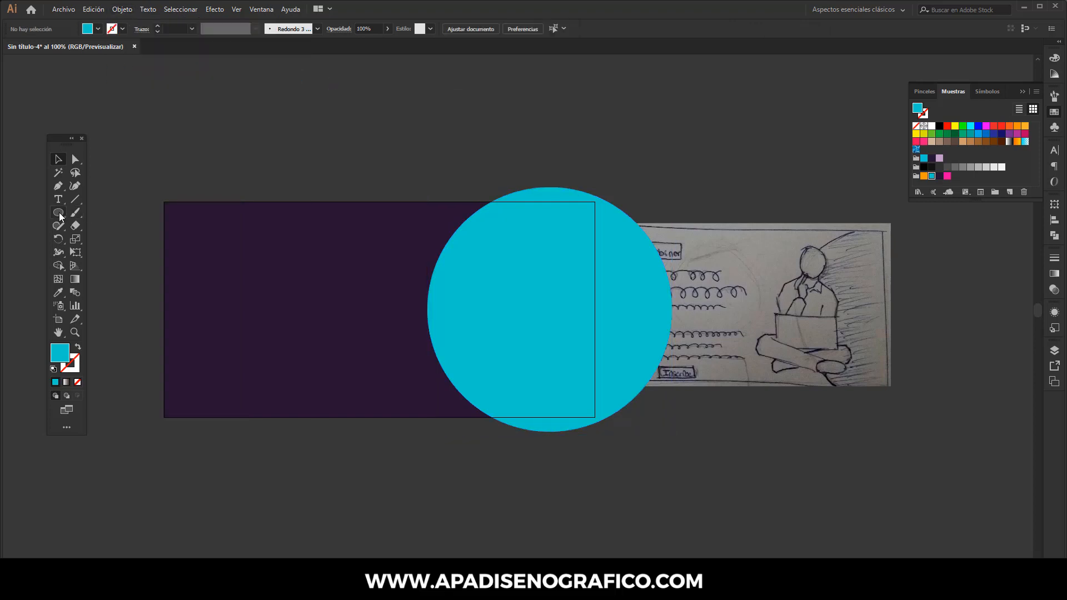
Step: Draw a small rectangle about 95 × 29 px near the artboard's top-left corner
left_click_drag(60, 217, 120, 211)
left_click_drag(186, 220, 255, 240)
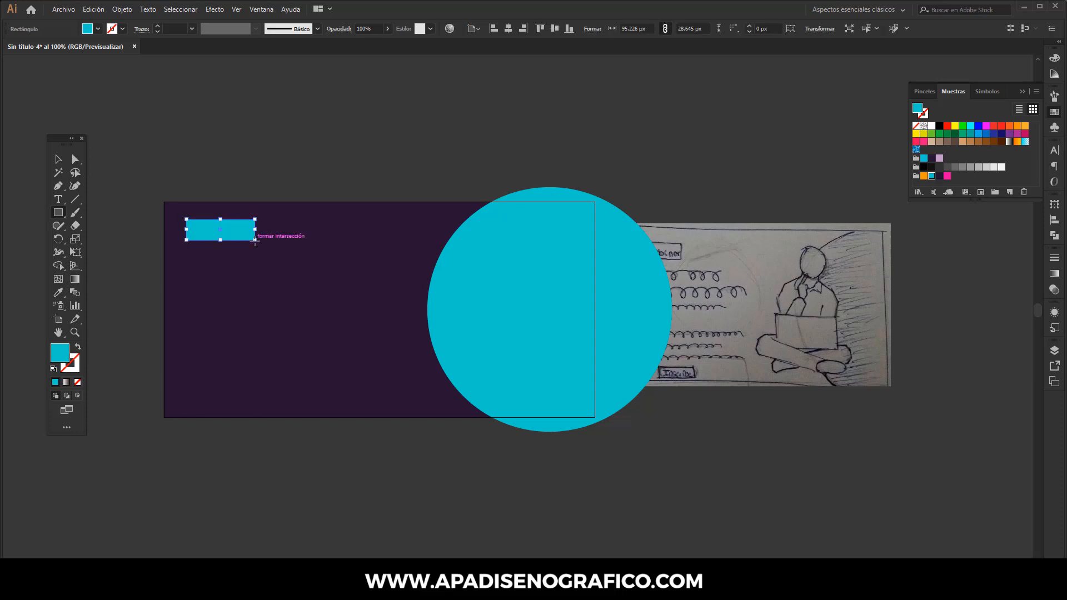
Step: Fill the small rectangle with a linear gradient from the orange swatch to the pink swatch
left_click(1054, 274)
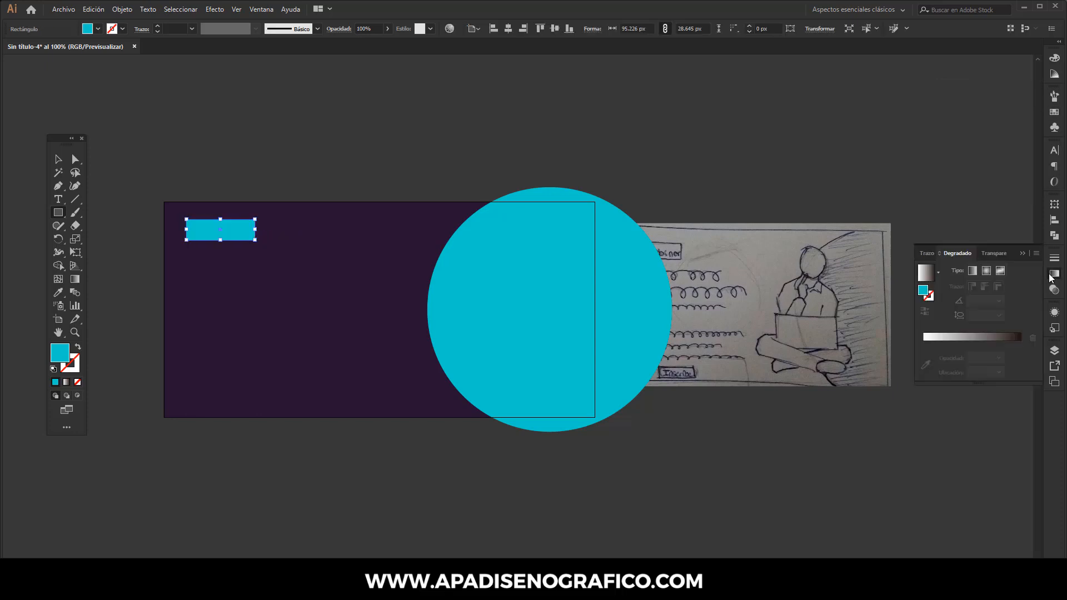
left_click(993, 337)
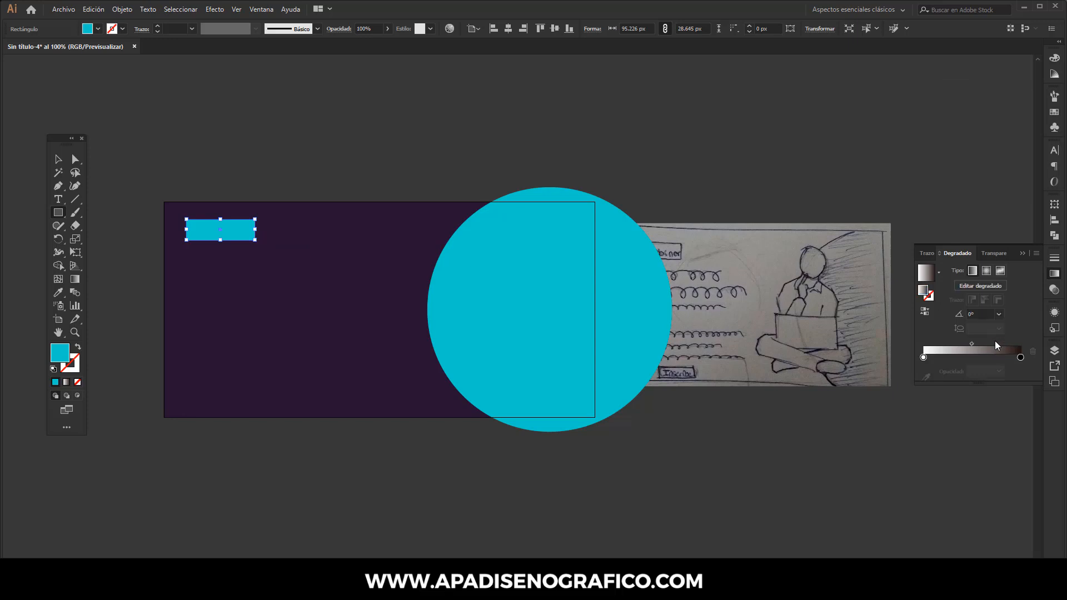
left_click(1020, 358)
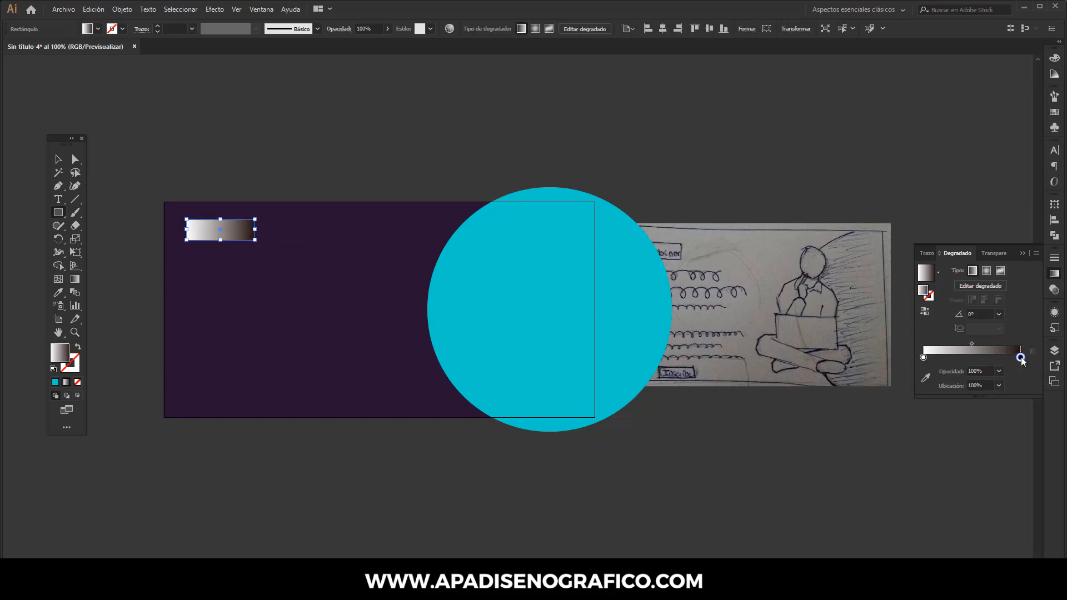
double_click(1020, 358)
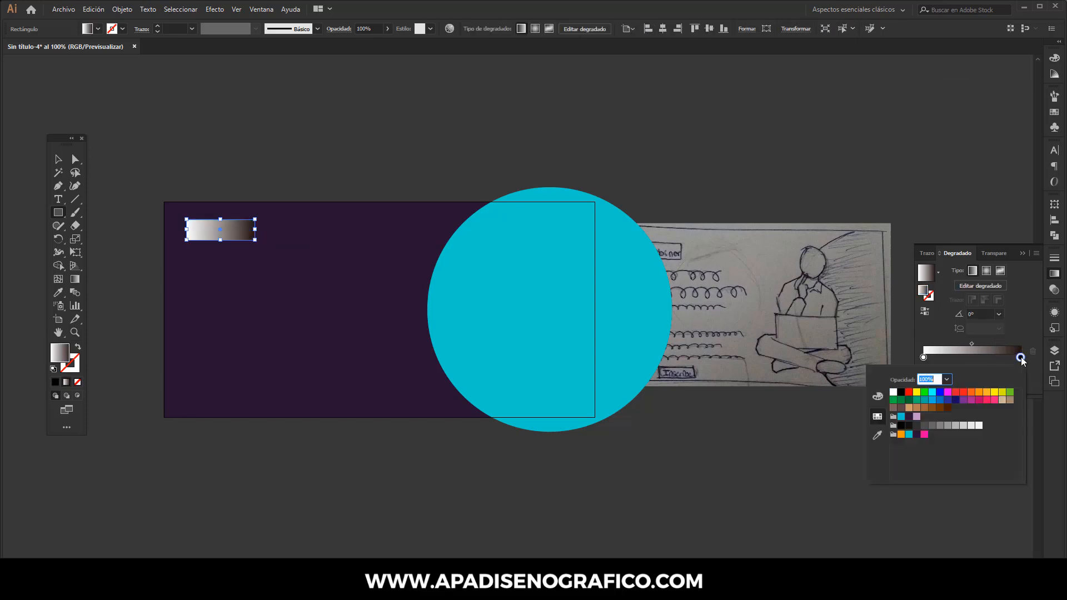
left_click(924, 435)
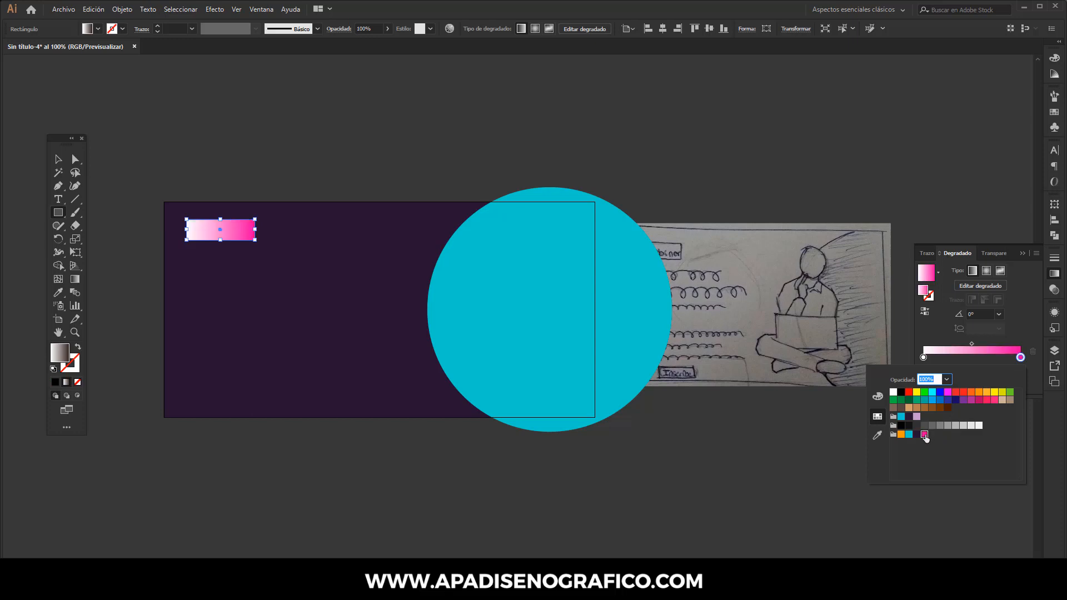
left_click(925, 359)
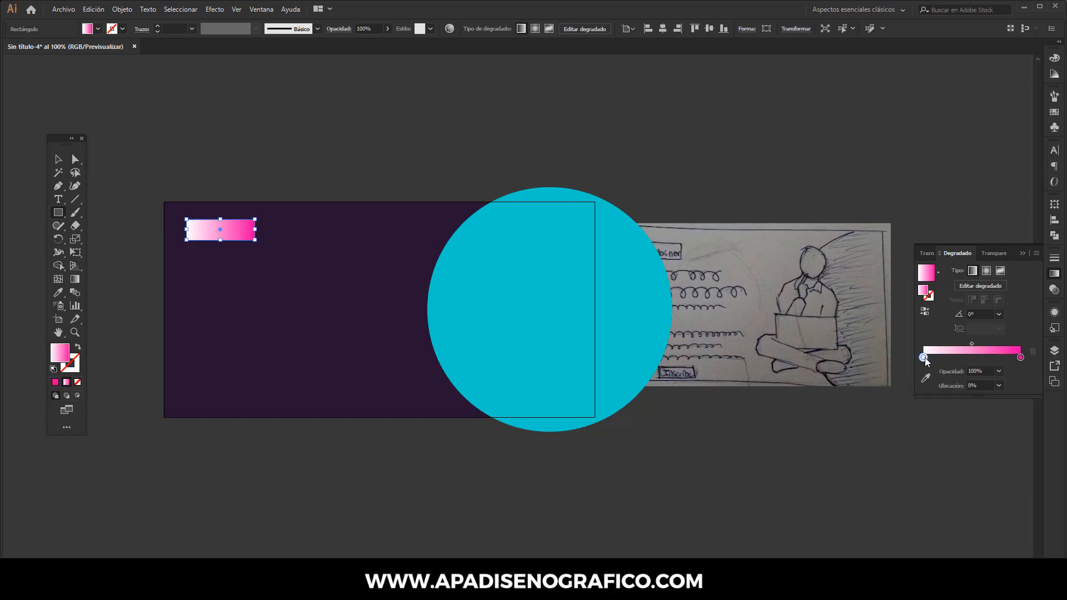
double_click(924, 357)
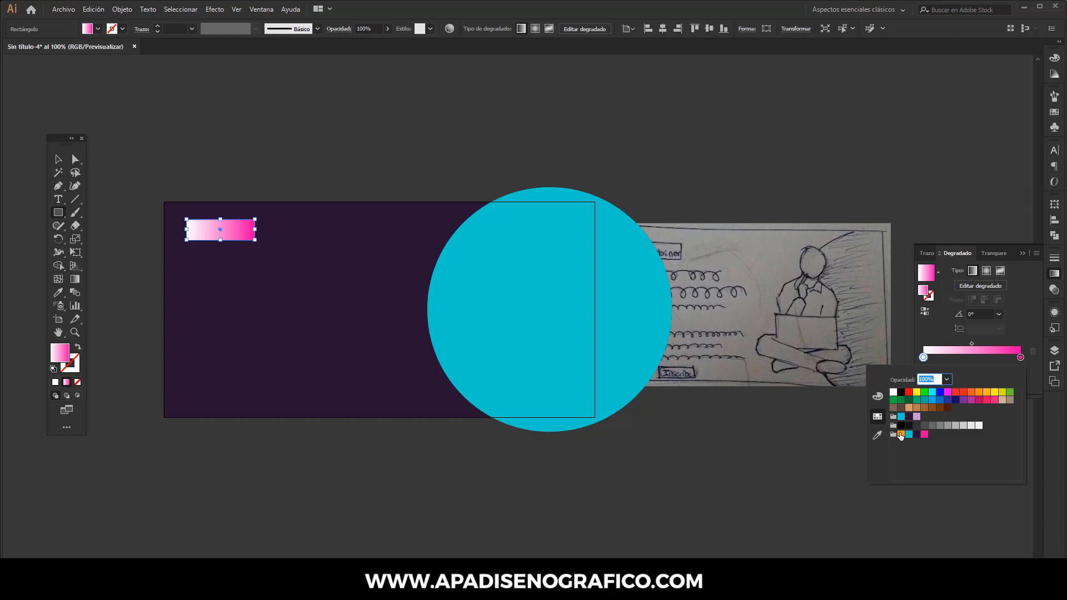
left_click(901, 435)
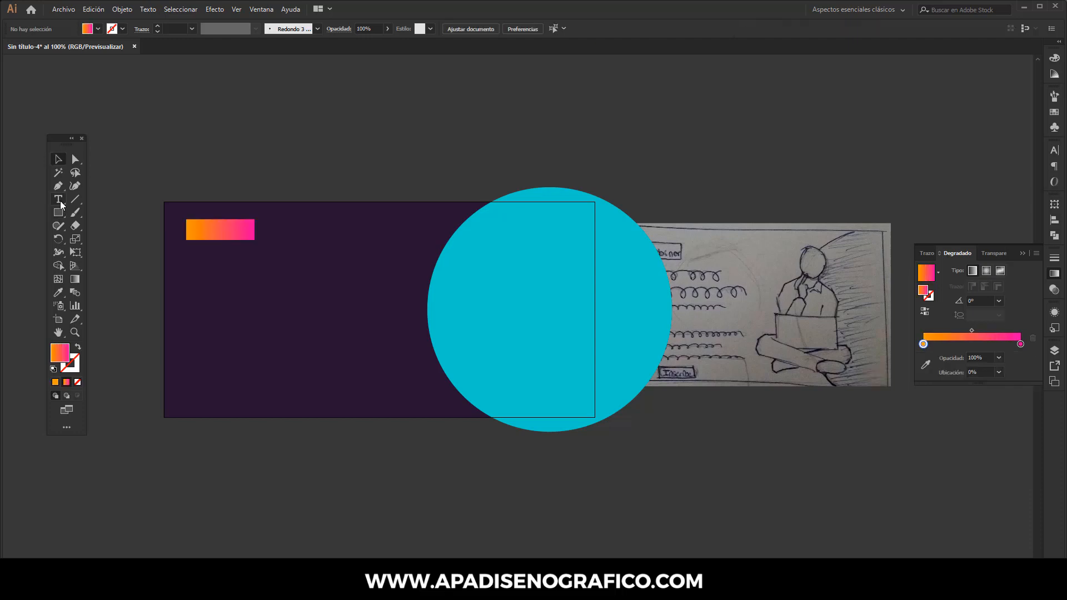
Step: Choose the Type tool and set the font to Montserrat Medium at 24 pt
left_click(59, 200)
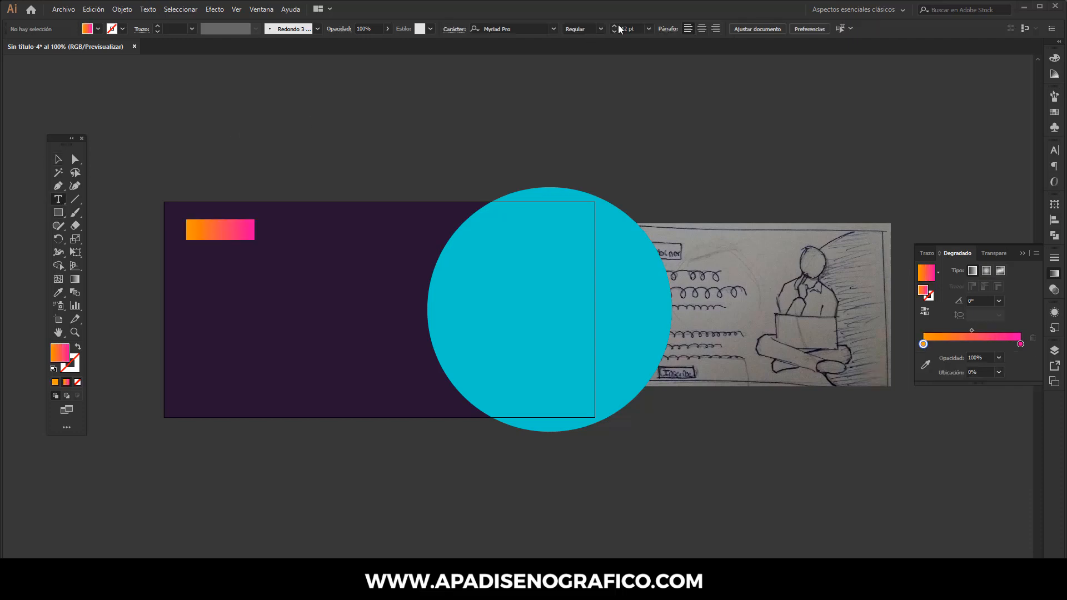
left_click(651, 26)
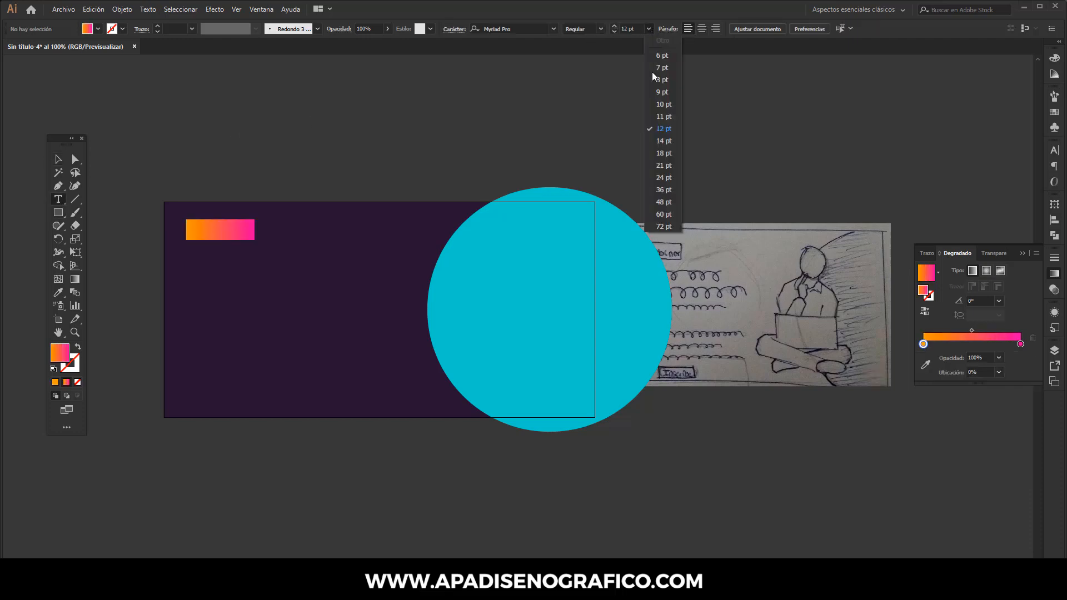
left_click(666, 177)
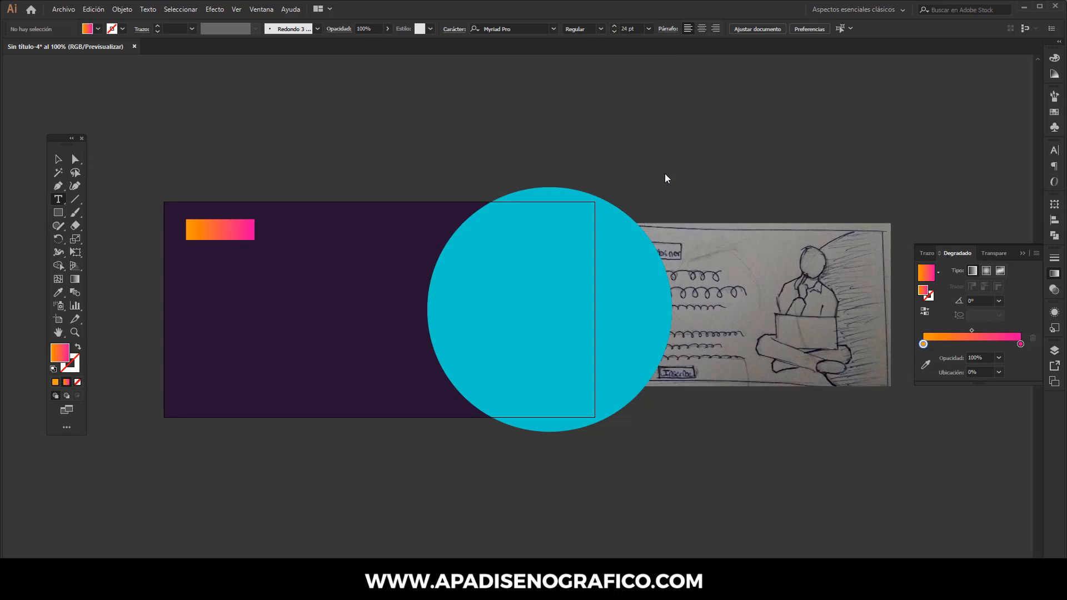
left_click(520, 27)
type("monts")
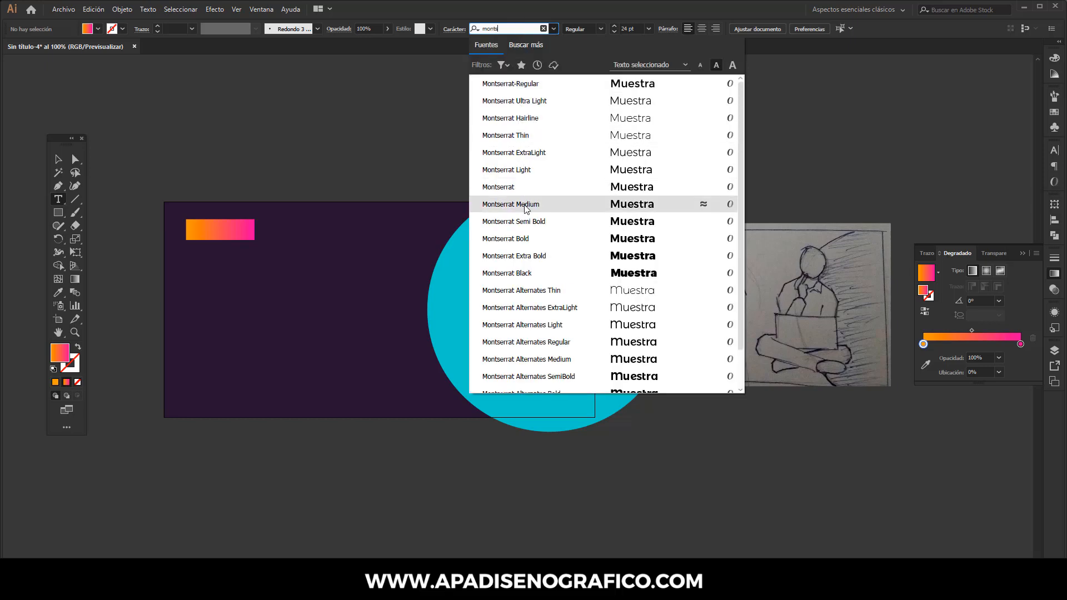
left_click(525, 205)
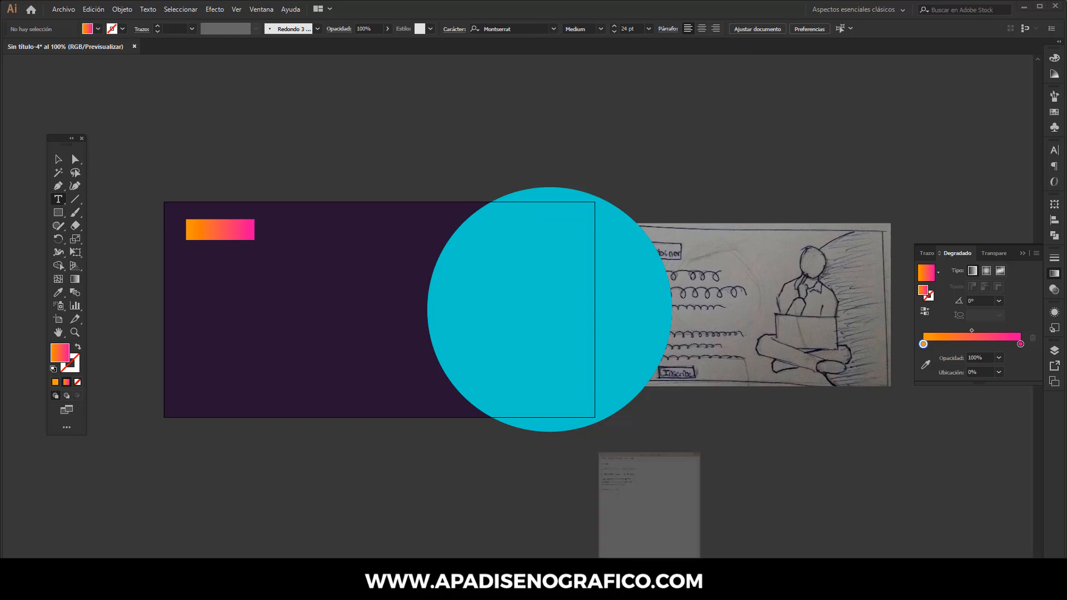
Step: Switch to Notepad, copy the word WEBINAR, and minimize the Notepad window
left_click(616, 519)
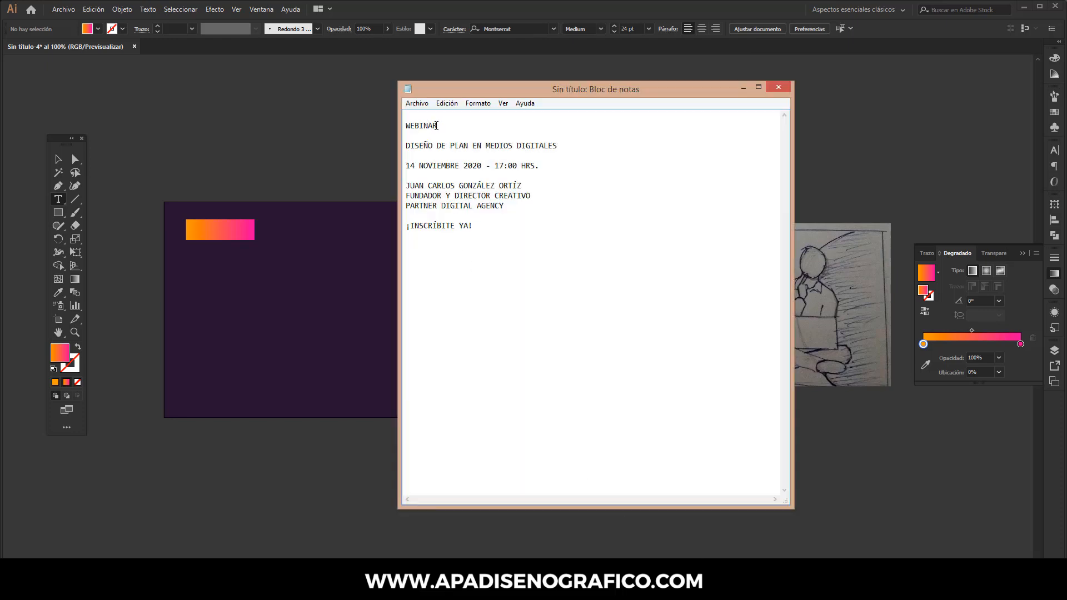
left_click_drag(438, 125, 404, 126)
right_click(416, 125)
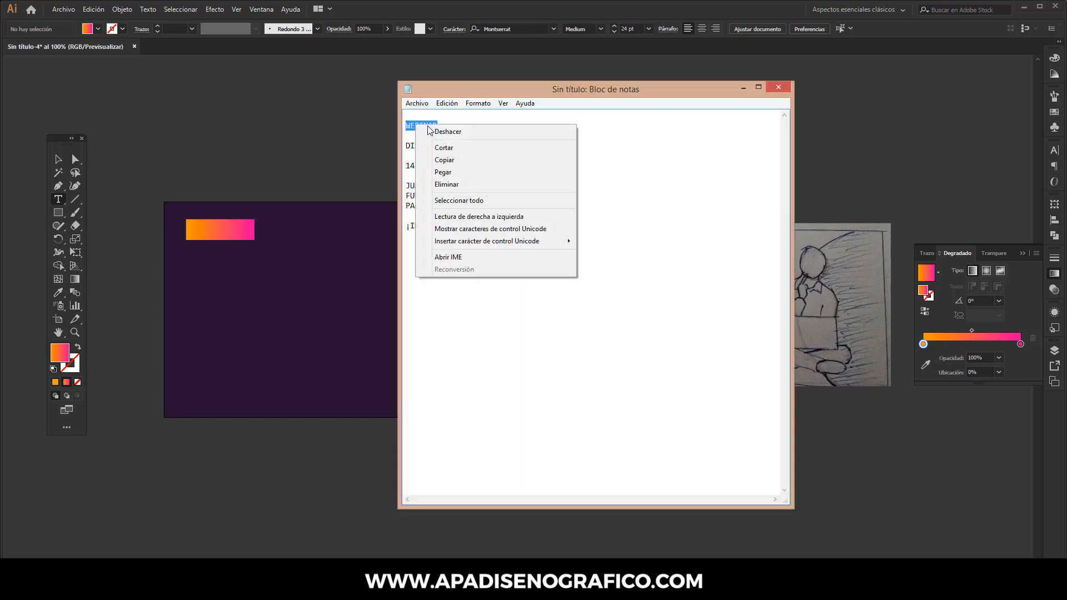
left_click(448, 159)
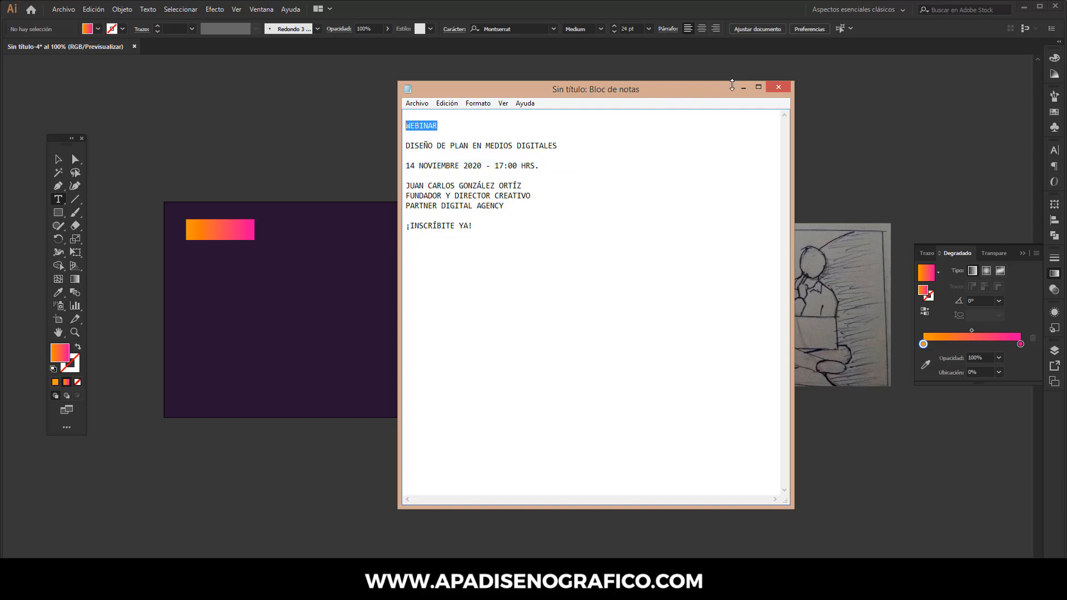
left_click(743, 87)
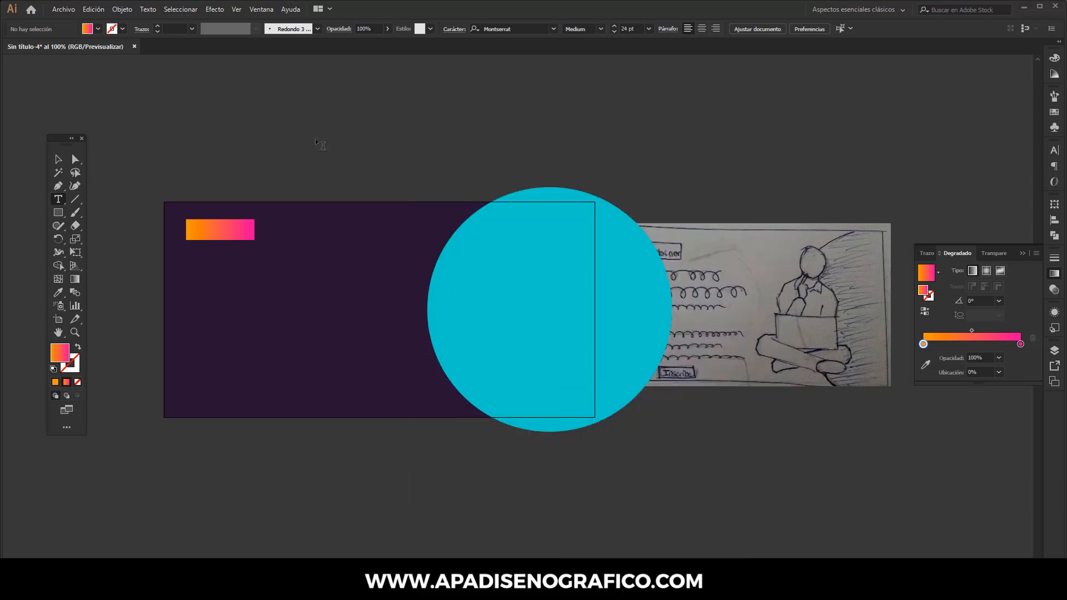
Step: Paste WEBINAR as a point text object above the artboard and colour it with the white swatch
left_click(316, 142)
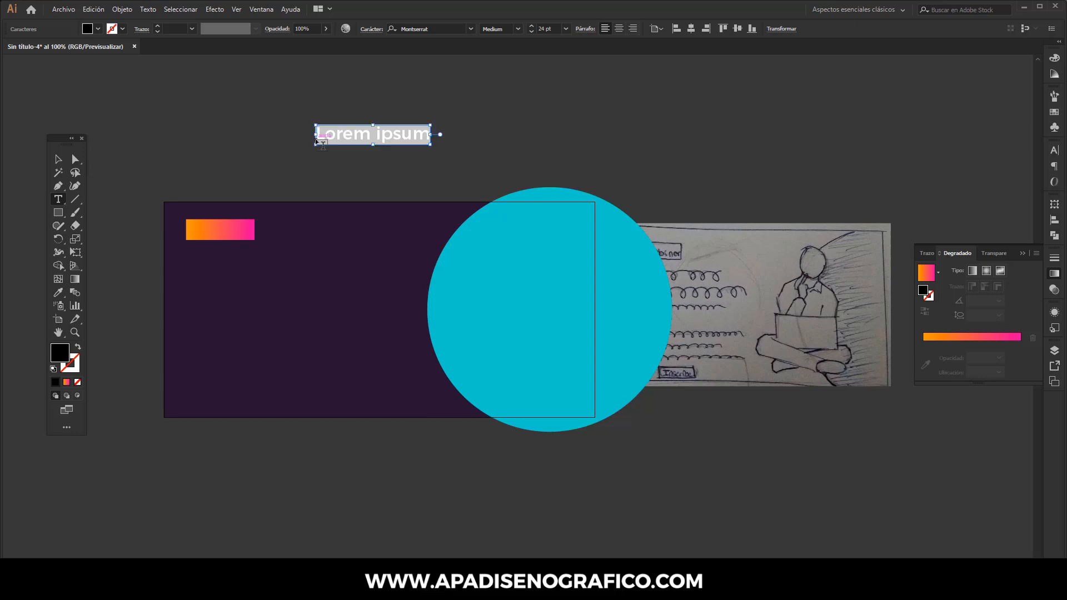
key("ctrl+v")
left_click(58, 160)
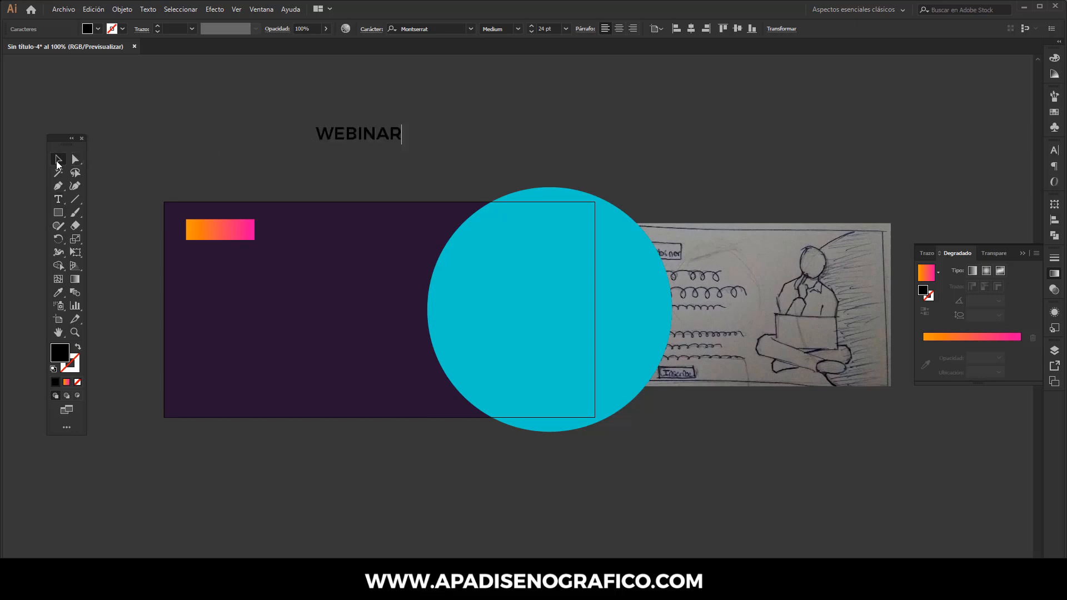
left_click(1054, 111)
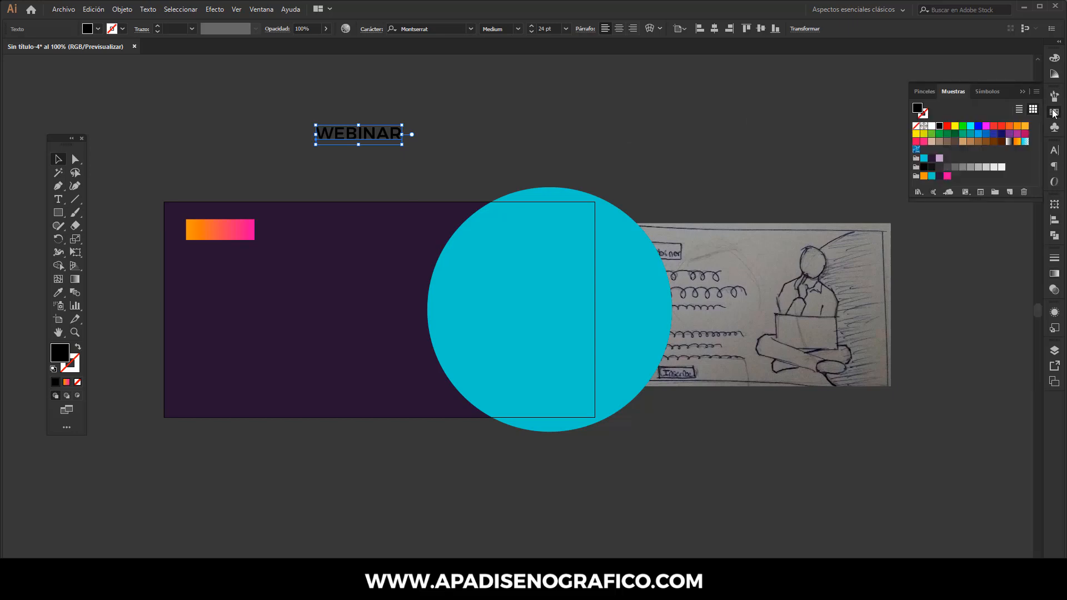
left_click(931, 127)
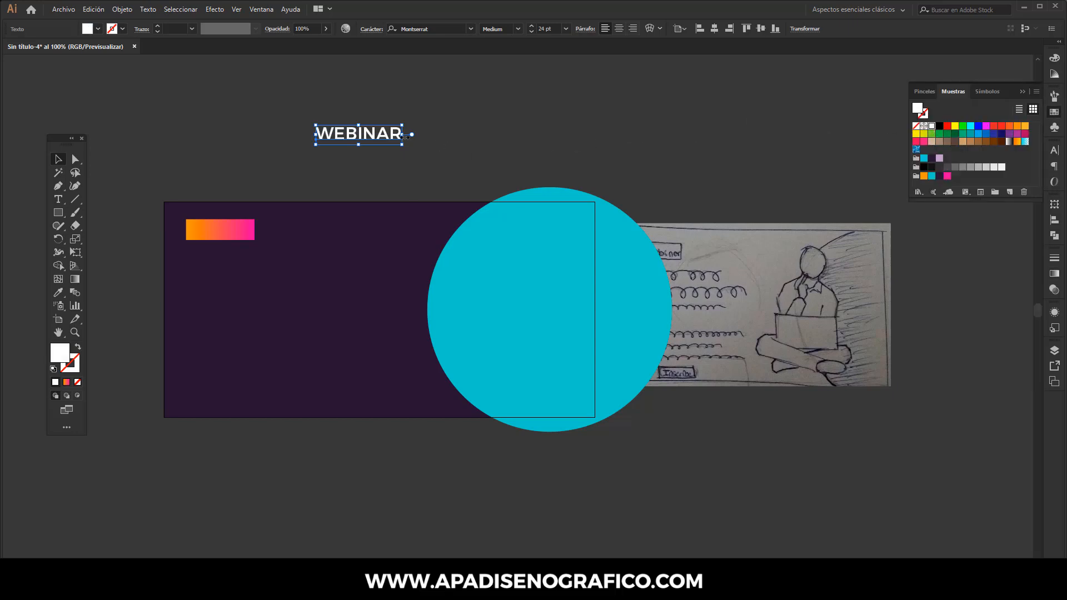
Step: Scale the WEBINAR text to about 14.83 pt onto the gradient label, then nudge label and text down together
left_click_drag(403, 136, 235, 226)
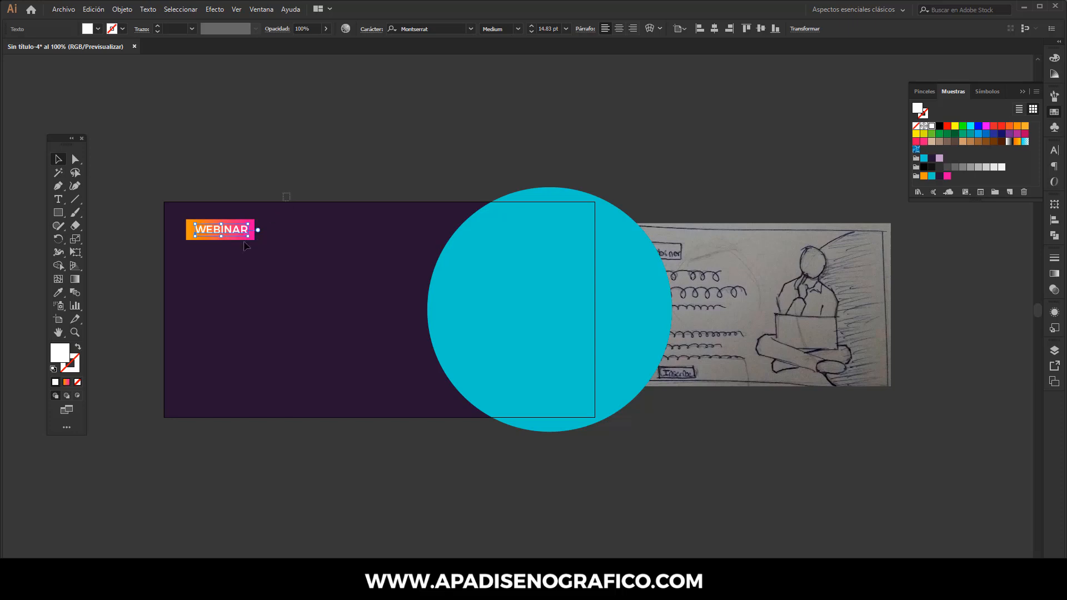
left_click_drag(290, 193, 236, 249)
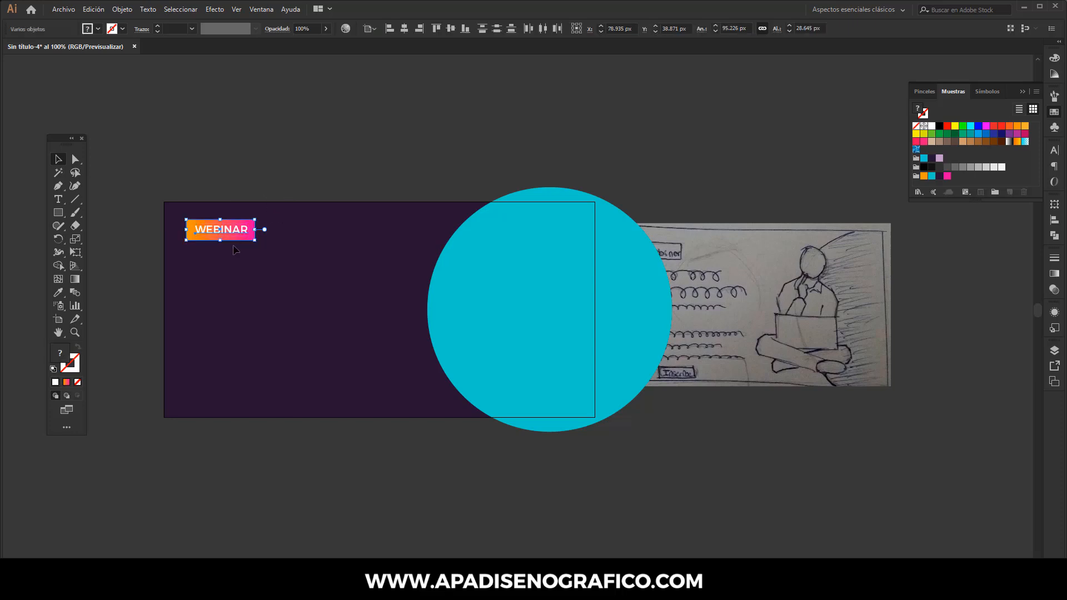
key("Down")
key("Down")
key("Down")
key("Down")
key("Down")
key("Down")
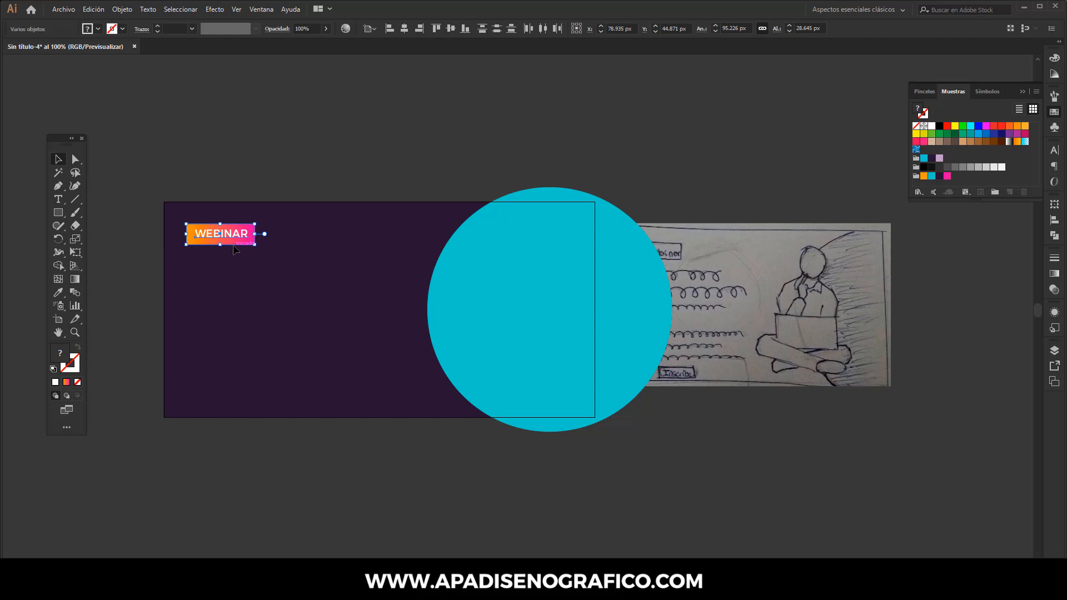
left_click(223, 175)
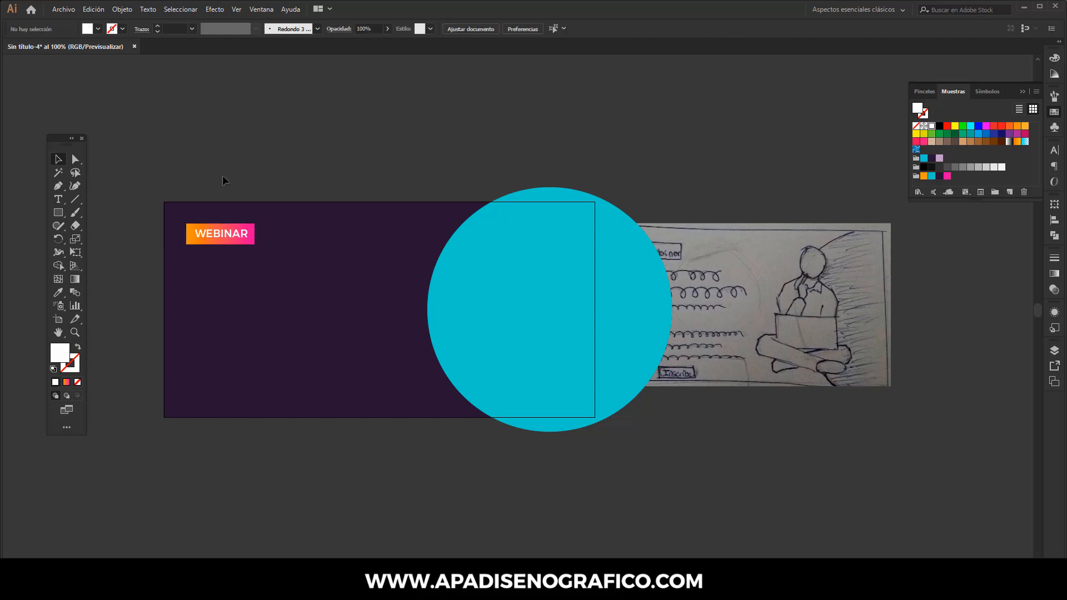
Step: Duplicate the WEBINAR text and place the copy below the gradient label on the dark background
left_click(222, 236)
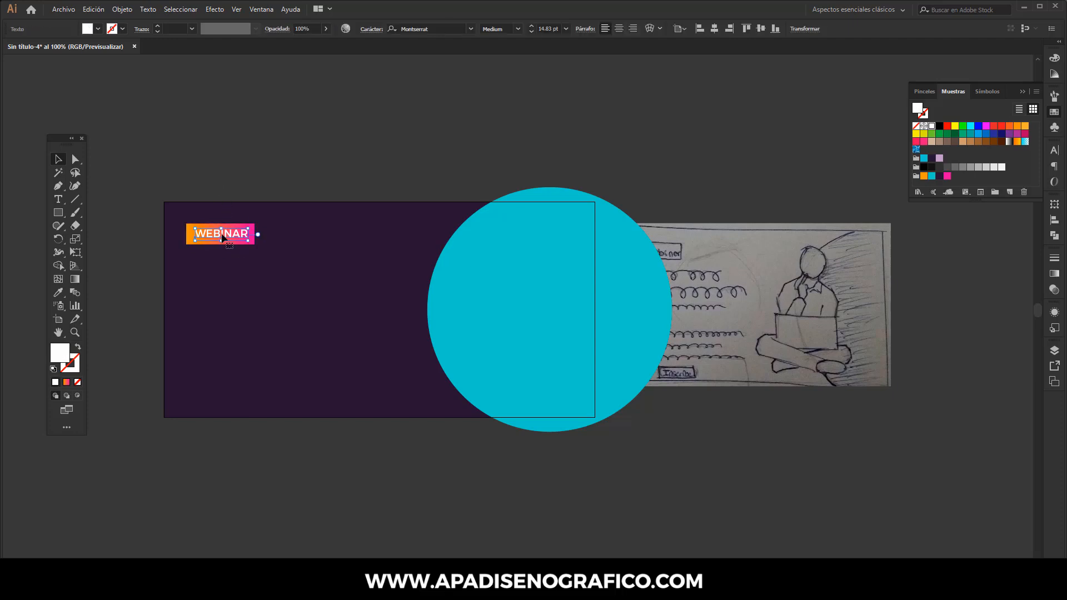
left_click(93, 9)
left_click(102, 63)
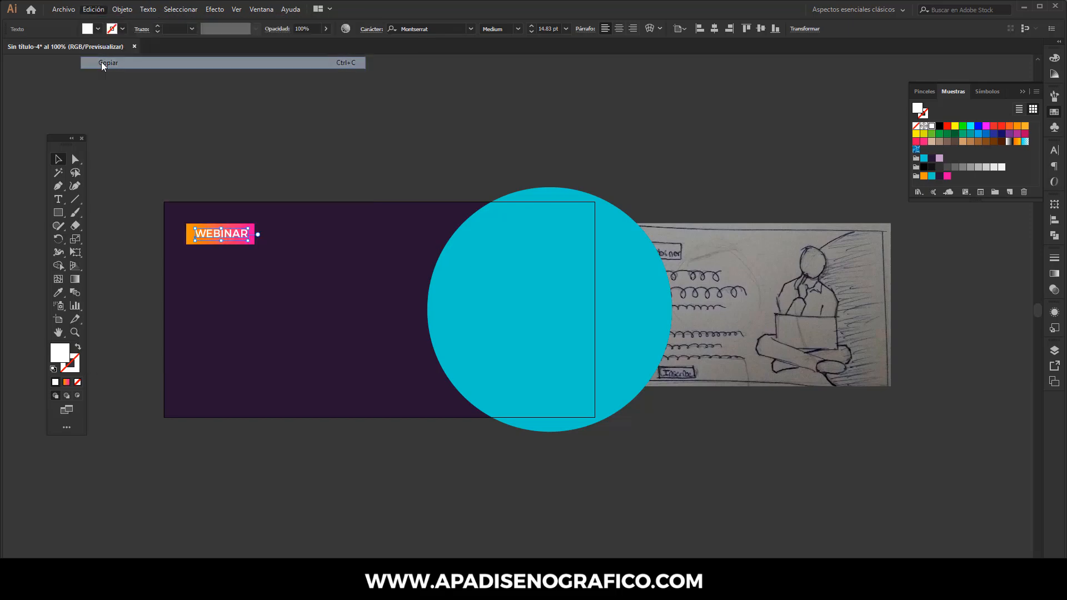
left_click(93, 9)
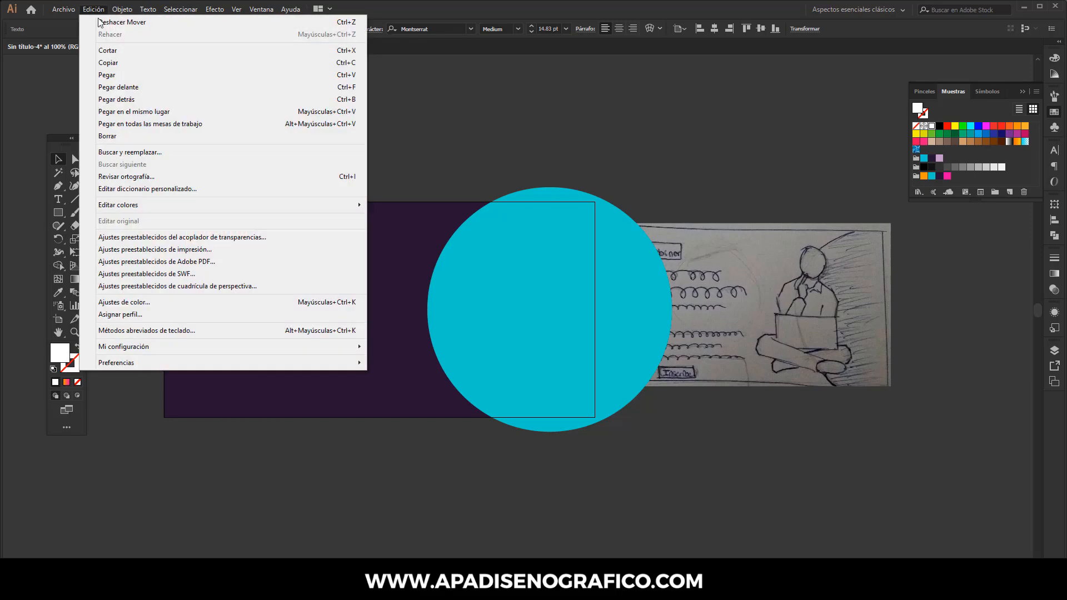
left_click(109, 75)
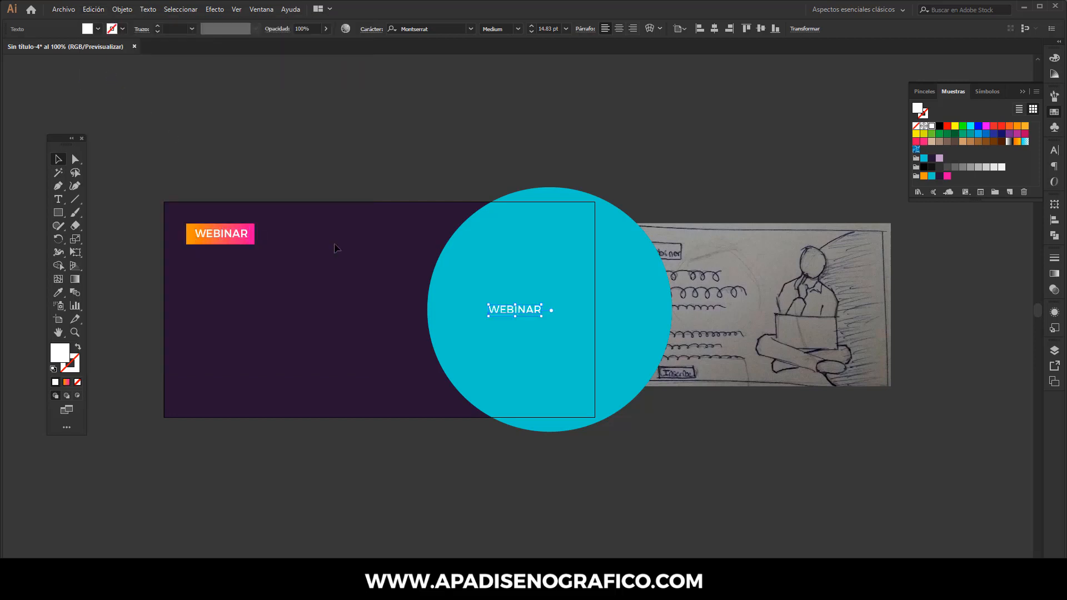
left_click_drag(496, 313, 246, 291)
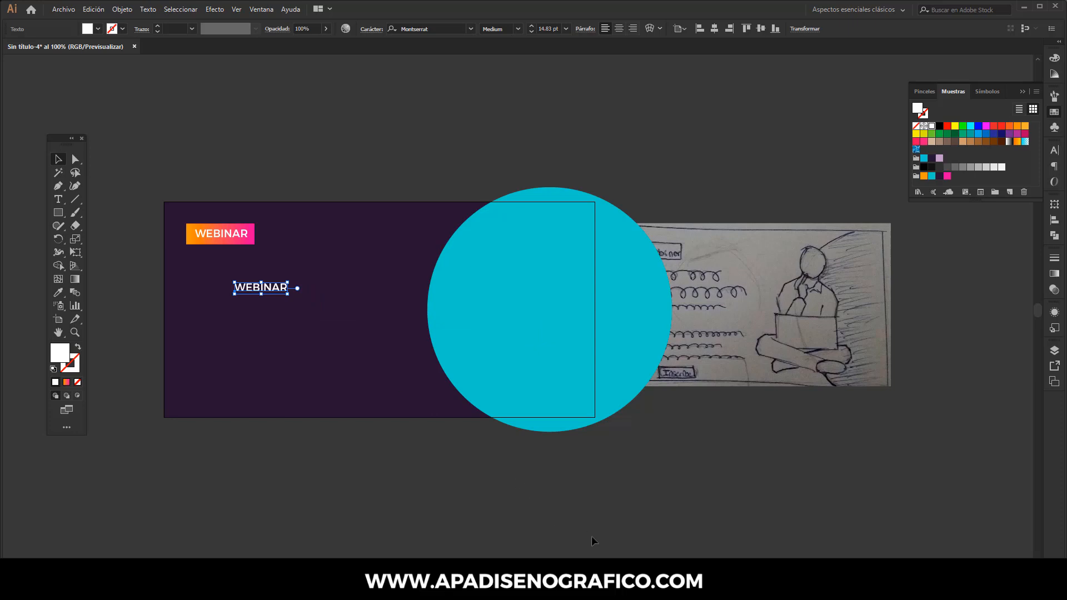
Step: Switch to Notepad, copy the line DISEÑO DE PLAN EN MEDIOS DIGITALES, and minimize the Notepad window
key("alt+Tab")
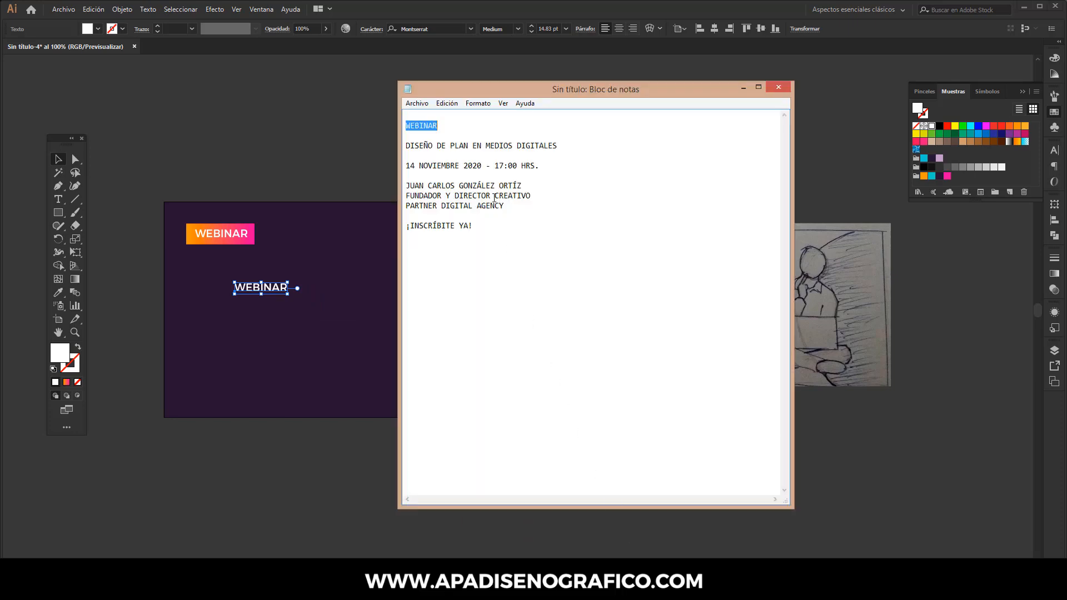
left_click(488, 148)
left_click_drag(556, 147, 407, 147)
right_click(408, 147)
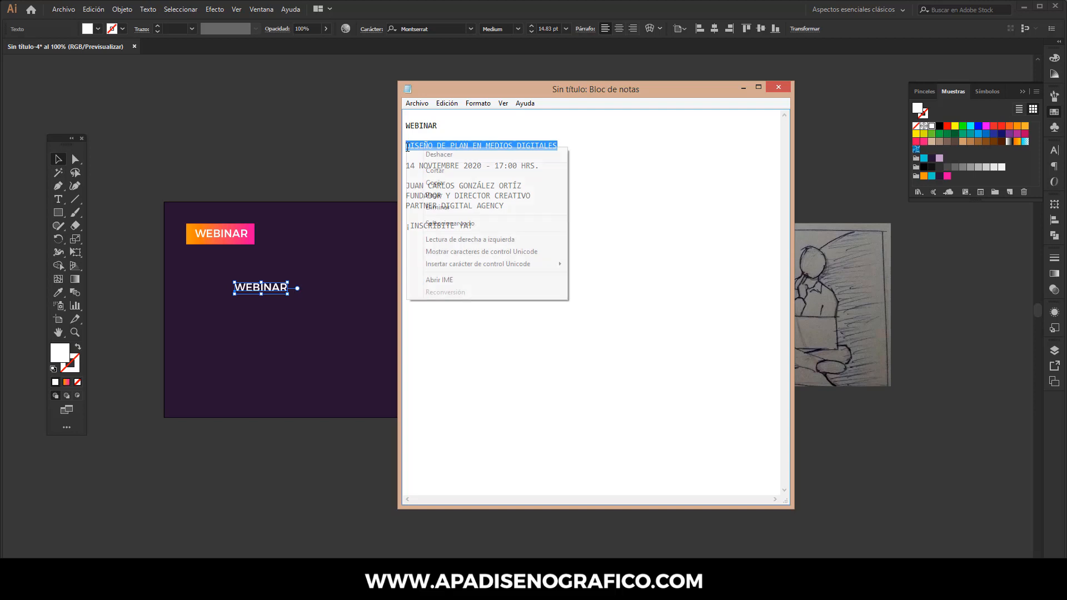
left_click(437, 183)
left_click(743, 87)
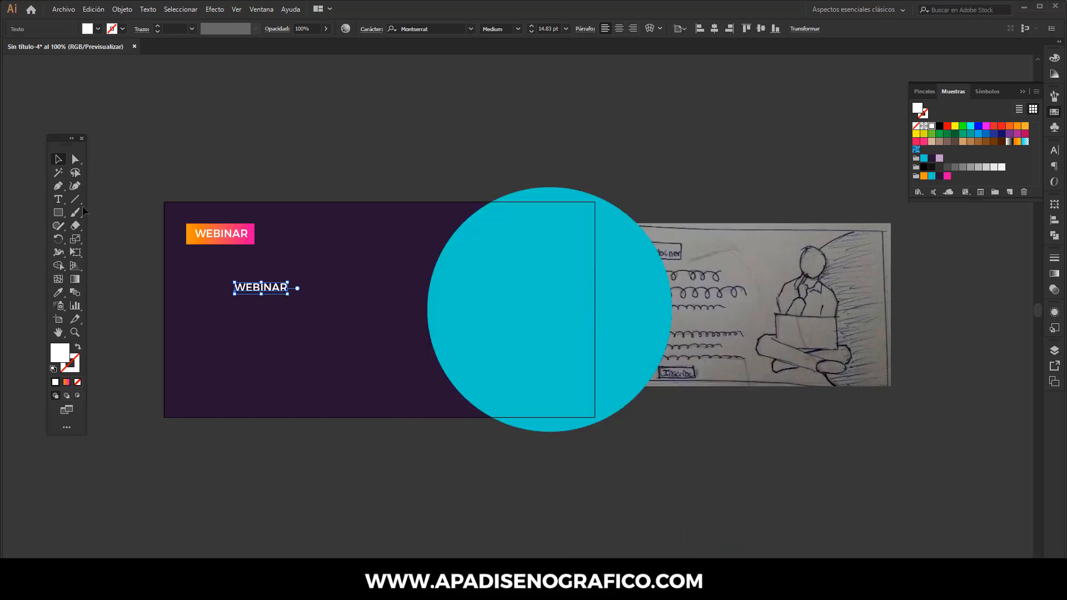
Step: Replace the duplicate's text with DISEÑO DE PLAN EN / MEDIOS DIGITALES on two lines and align it under the label
left_click(58, 199)
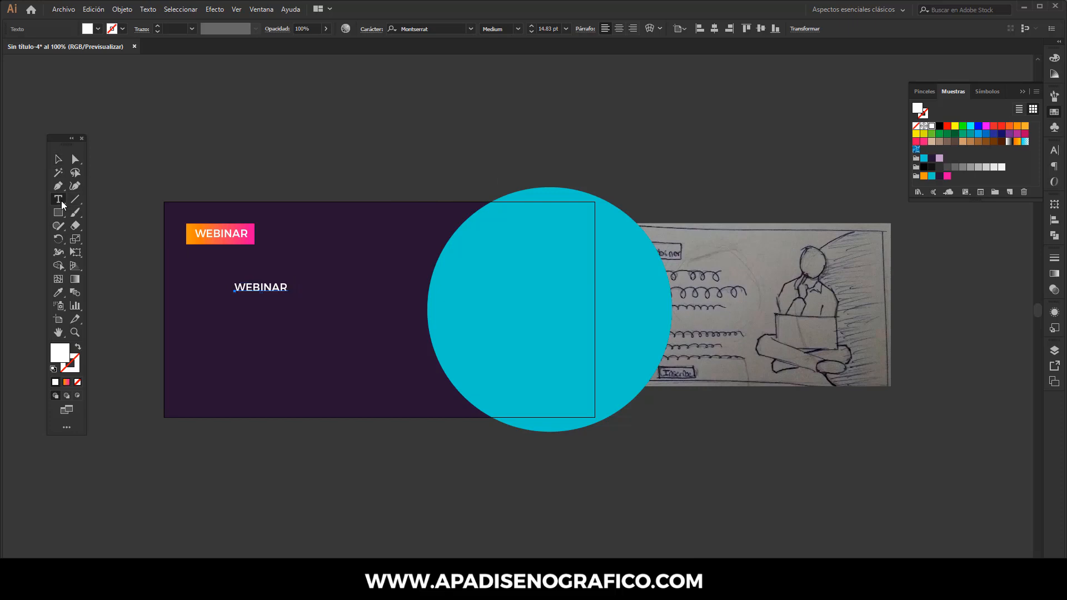
left_click(236, 286)
double_click(281, 291)
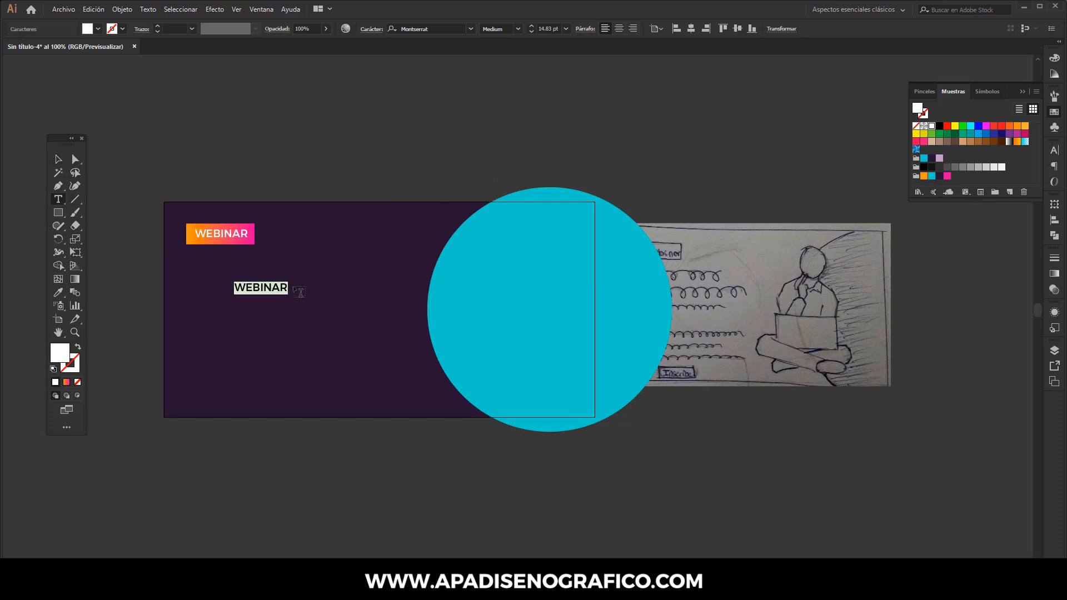
key("ctrl+v")
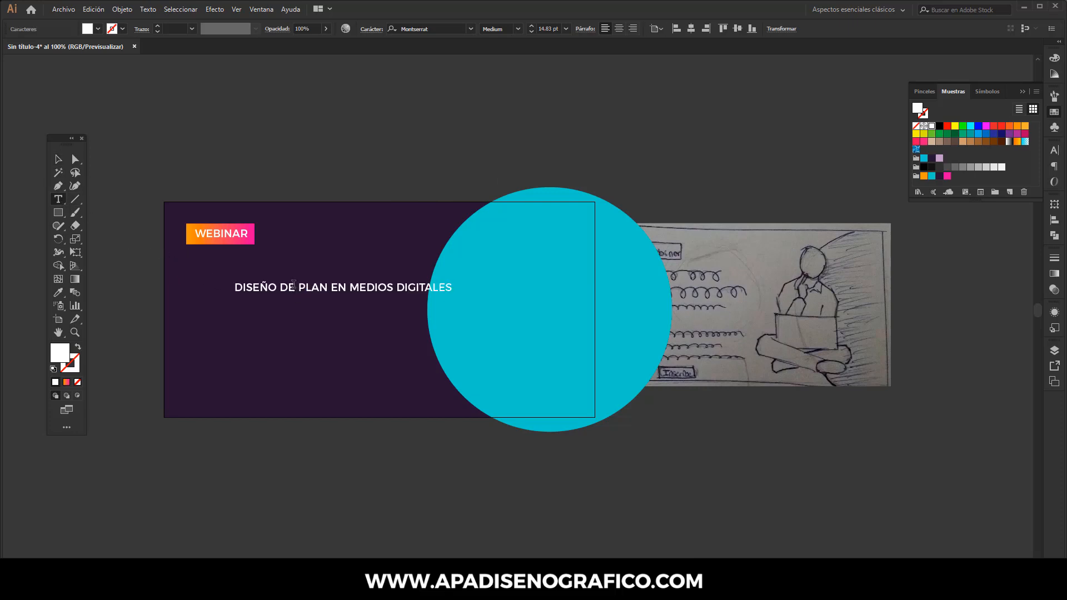
left_click(350, 288)
key("Return")
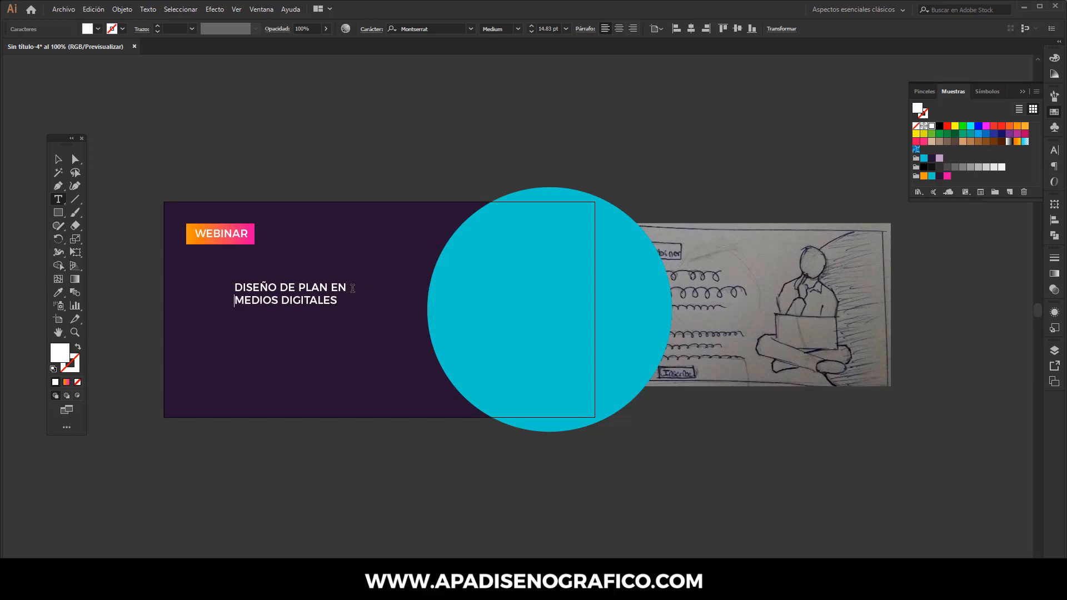
left_click(58, 160)
left_click_drag(250, 291, 203, 275)
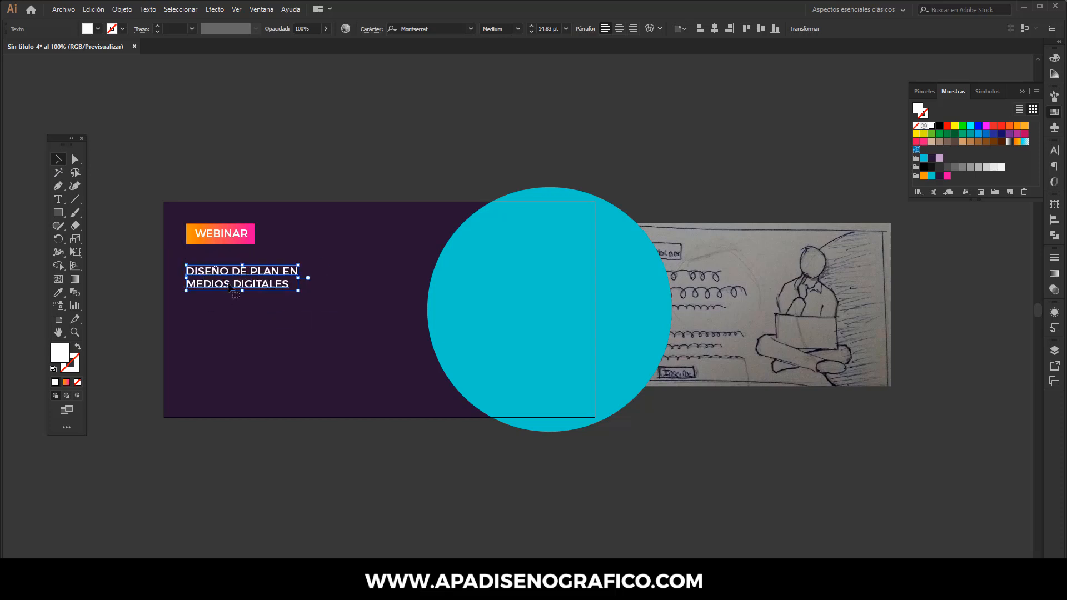